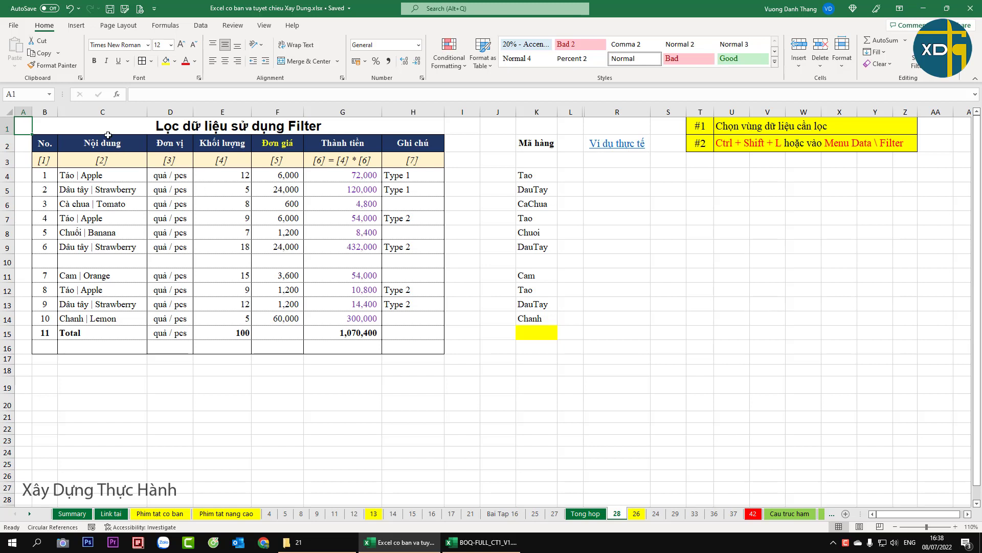
# Select the fruit table, then browse the Mã hàng codes from the Tao code in K4 downward.
pyautogui.moveTo(108, 132); pyautogui.dragTo(440, 350)
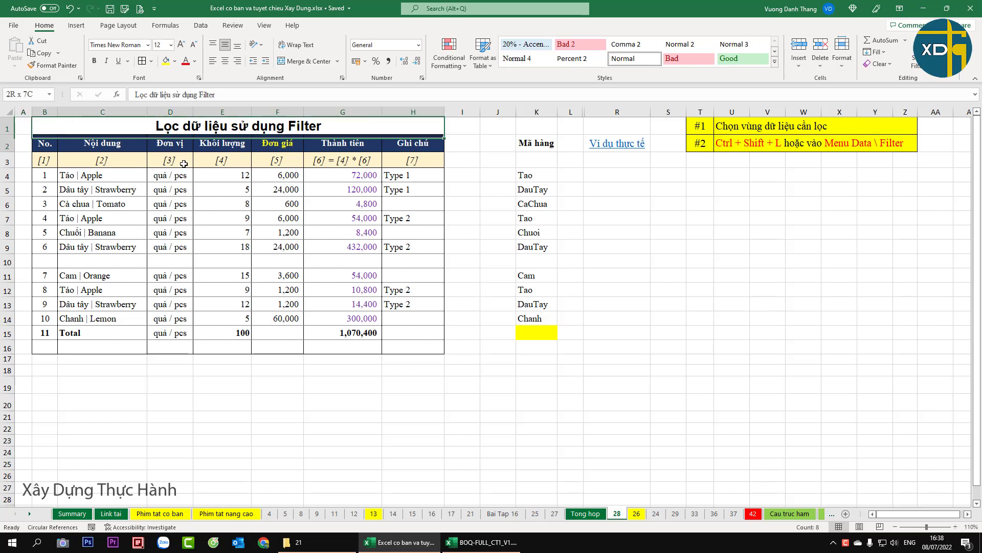
pyautogui.click(776, 369)
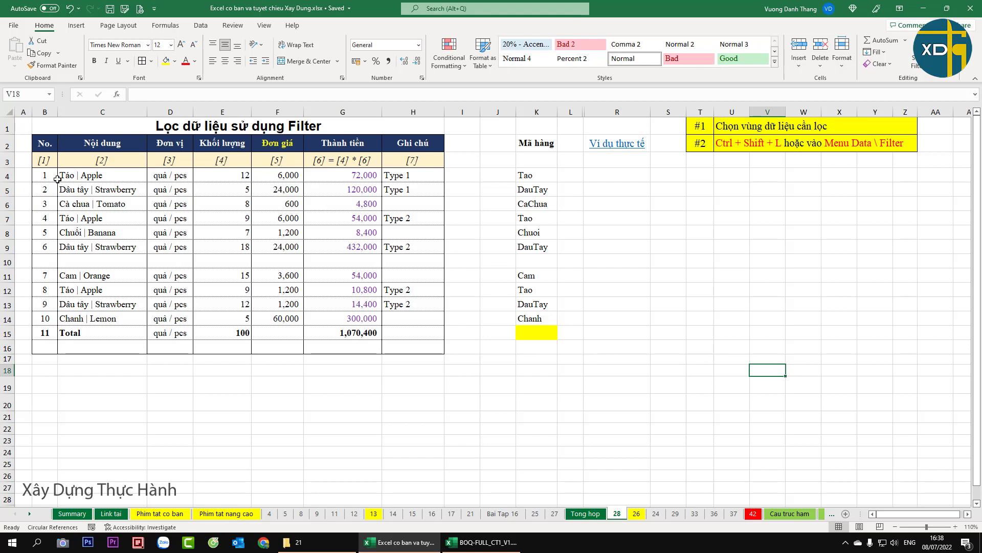
pyautogui.click(7, 175)
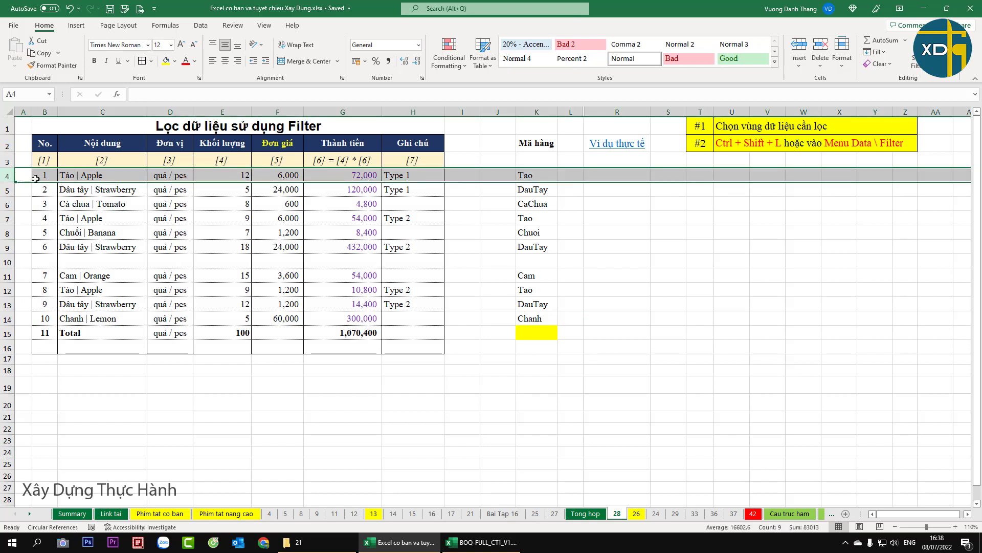
pyautogui.click(536, 176)
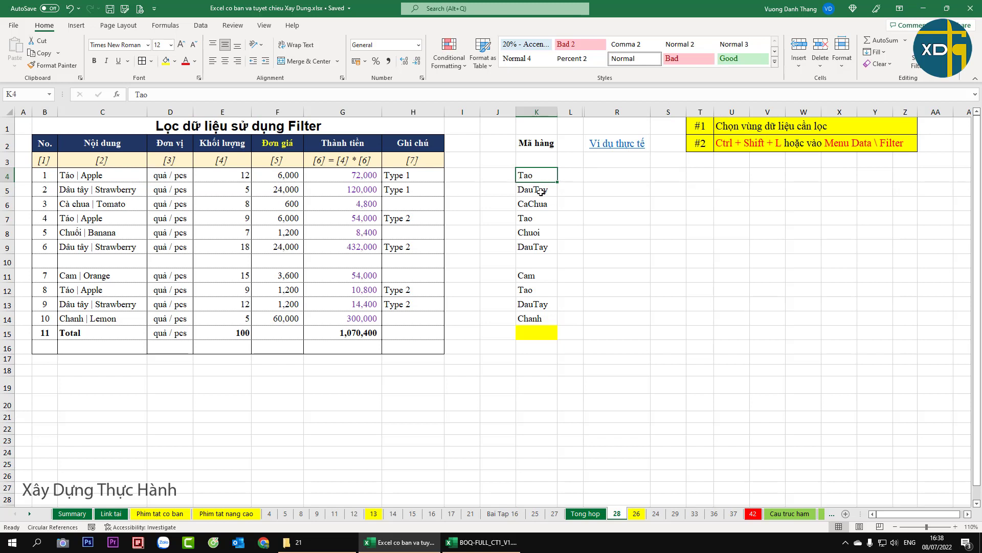
pyautogui.press('Down')
pyautogui.press('Down')
pyautogui.press('Down')
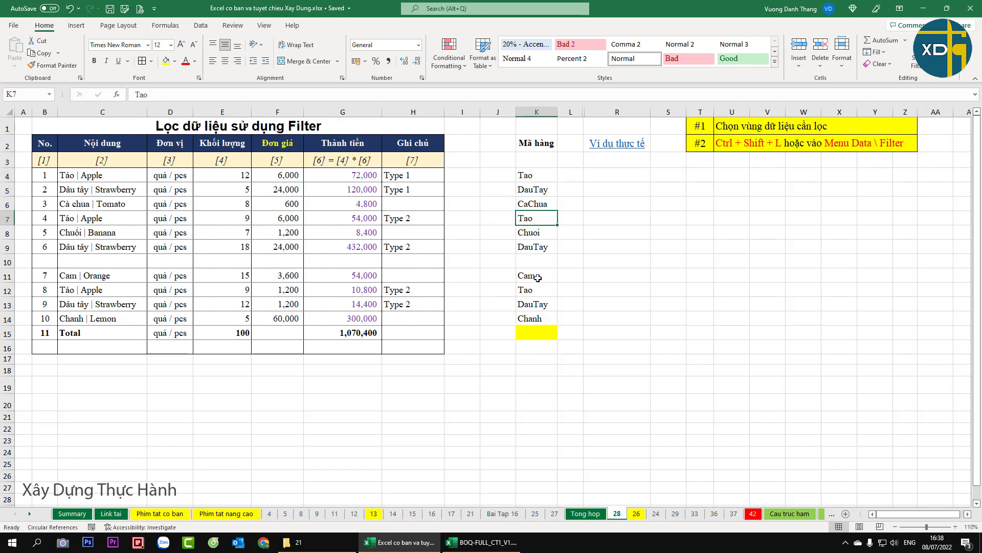
pyautogui.press('Down')
pyautogui.press('Down')
pyautogui.press('Down')
pyautogui.press('Down')
pyautogui.press('Down')
pyautogui.press('Down')
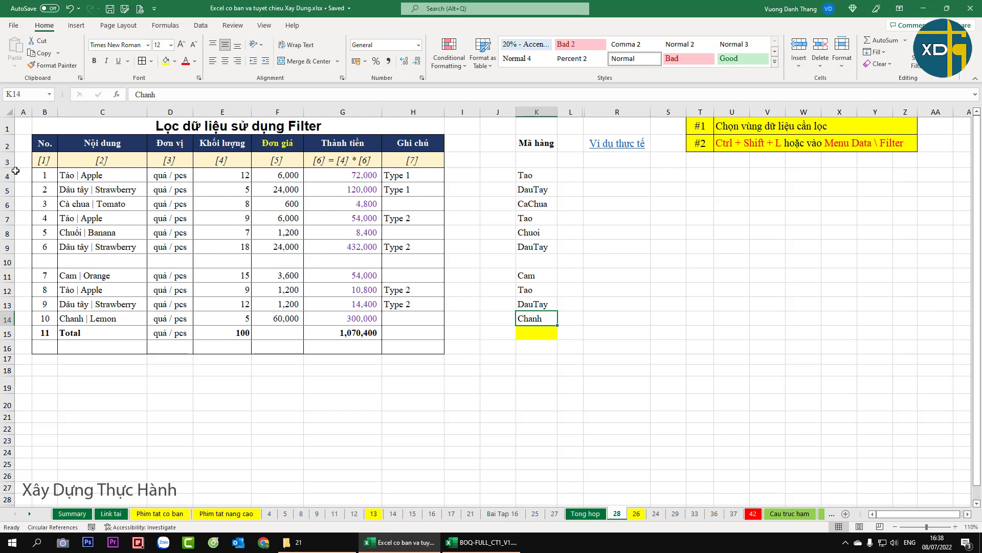
# Undo the B14 edit to restore 11, then reselect the table starting from the No. header.
pyautogui.moveTo(12, 174); pyautogui.dragTo(15, 357)
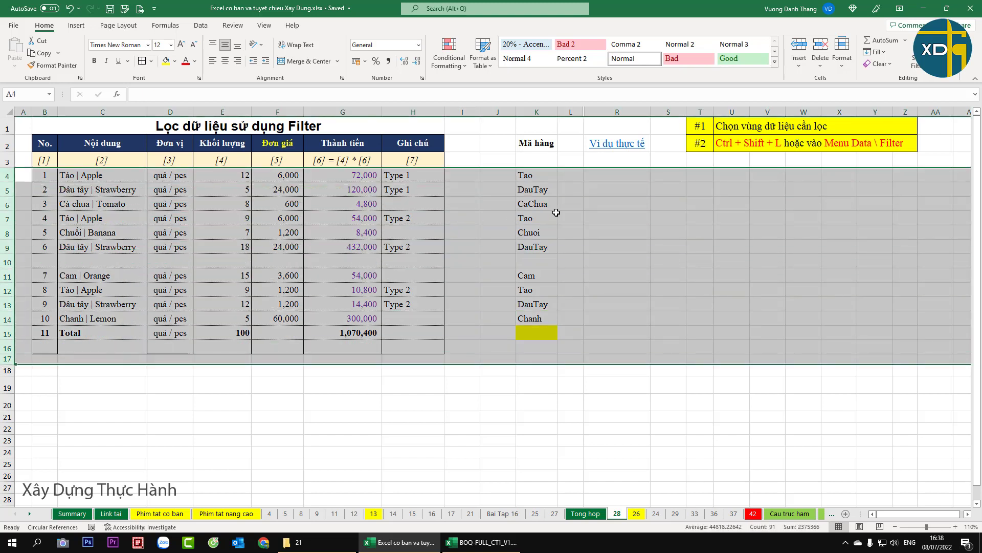
pyautogui.click(524, 221)
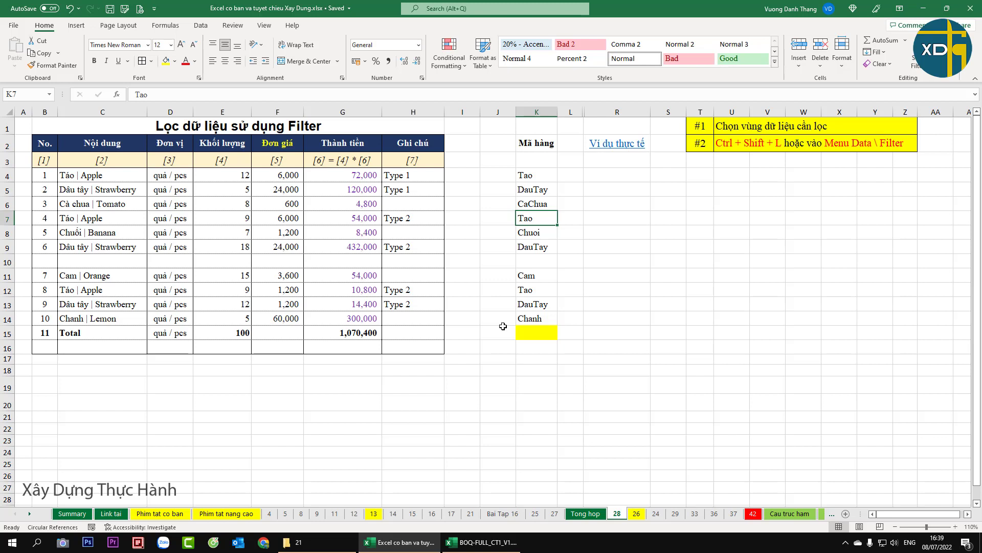
pyautogui.hotkey('ctrl', 'z')
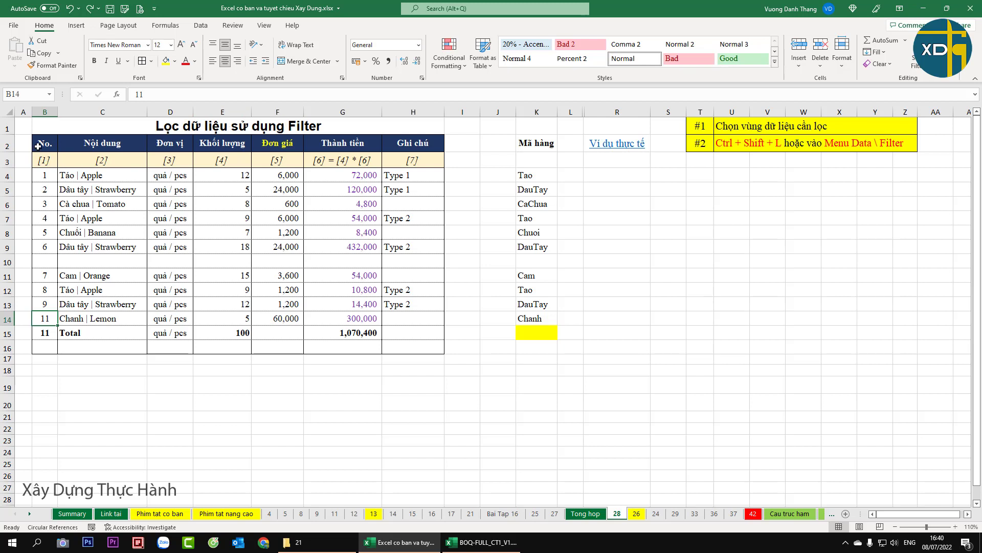
pyautogui.moveTo(42, 144)
pyautogui.mouseDown()
pyautogui.moveTo(251, 255)
pyautogui.moveTo(527, 346)
pyautogui.mouseUp()
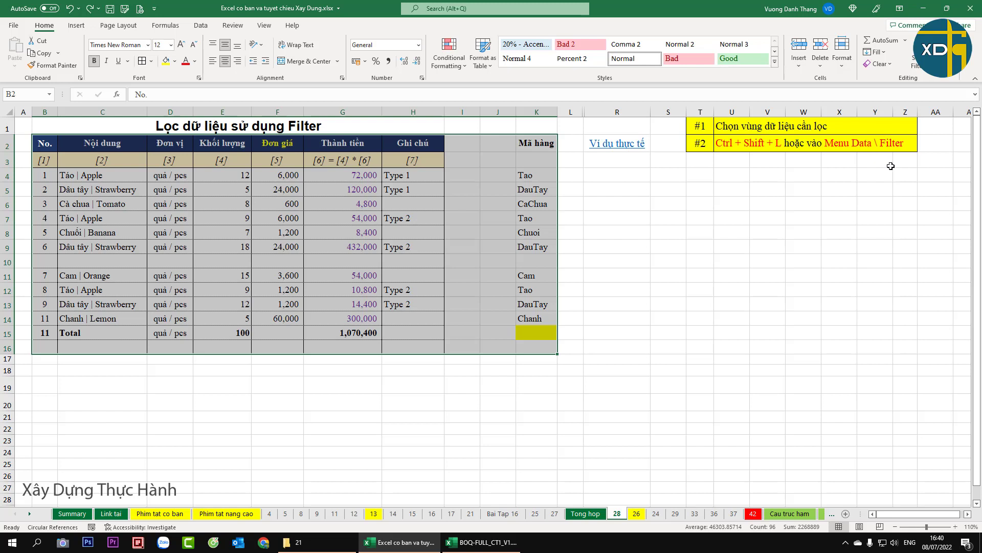
# Add filter arrows to the fruit table and heighten header row 2 so 'No.' and 'Mã hàng' fit.
pyautogui.click(201, 27)
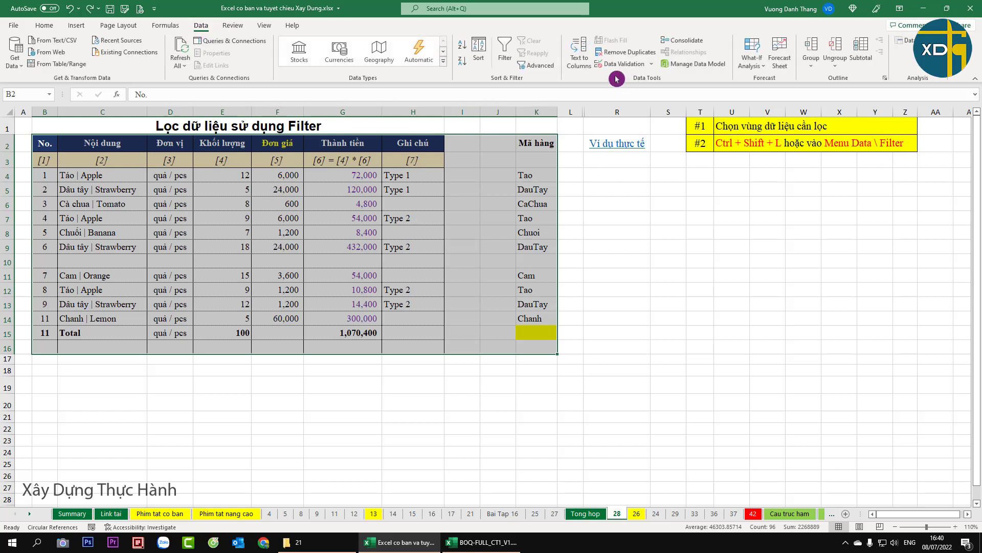
pyautogui.click(505, 56)
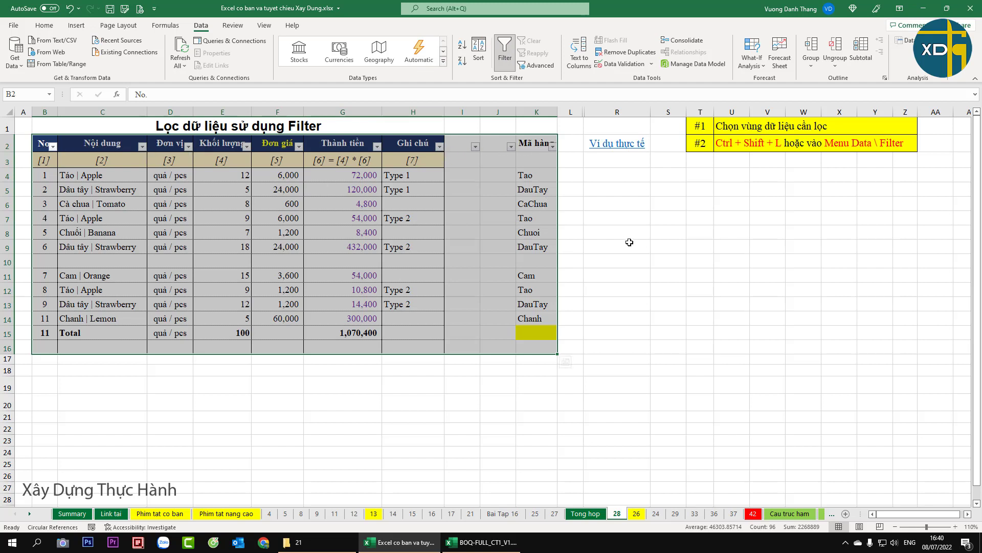
pyautogui.click(649, 215)
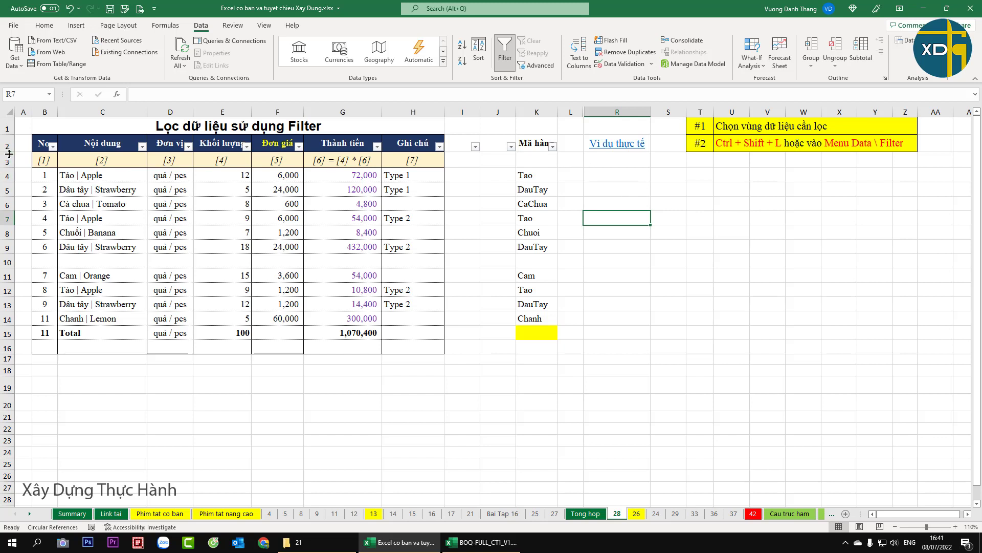
pyautogui.moveTo(8, 152); pyautogui.dragTo(8, 164)
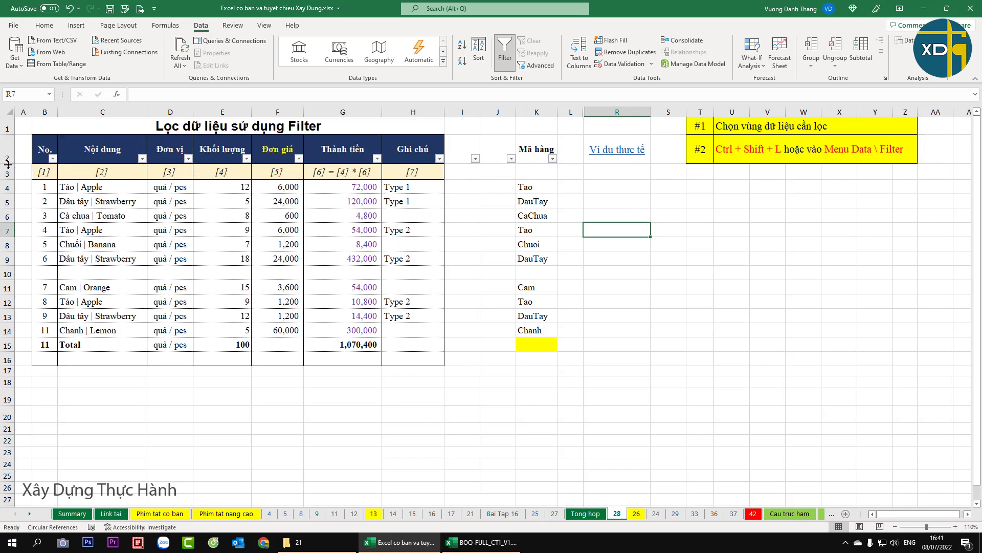
# Filter the Mã hàng column to Tao only, leaving the three Táo | Apple rows.
pyautogui.click(553, 160)
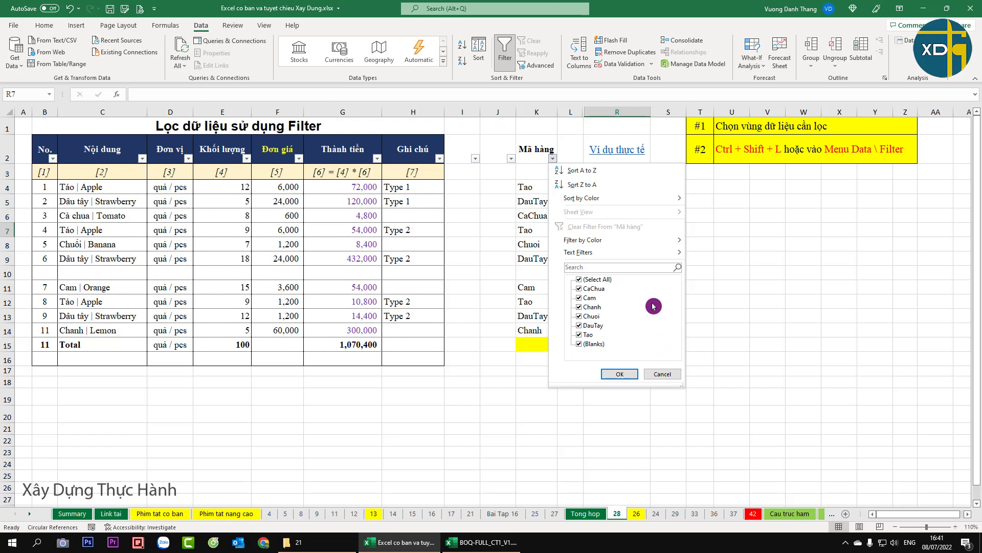
pyautogui.click(579, 279)
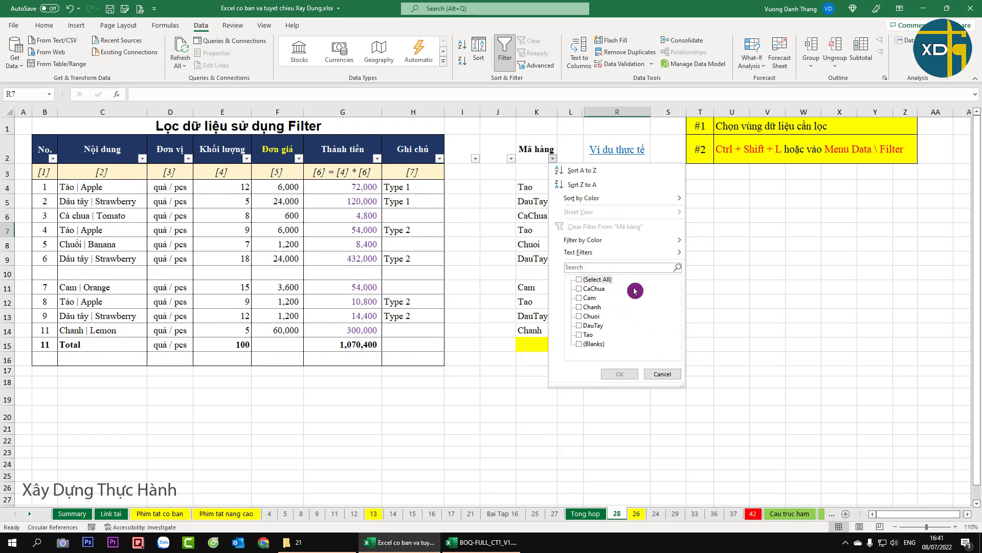
pyautogui.click(592, 335)
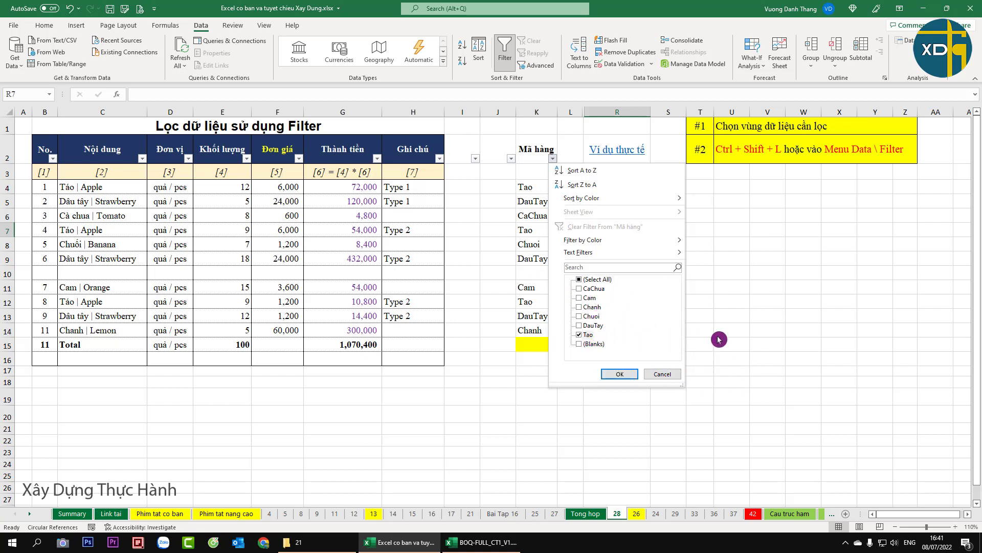
pyautogui.click(621, 374)
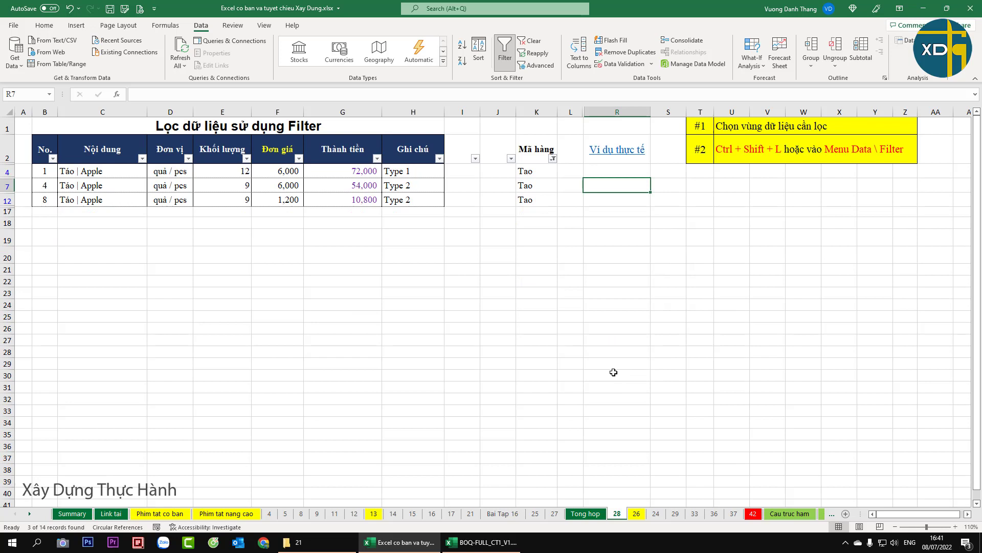
pyautogui.click(398, 318)
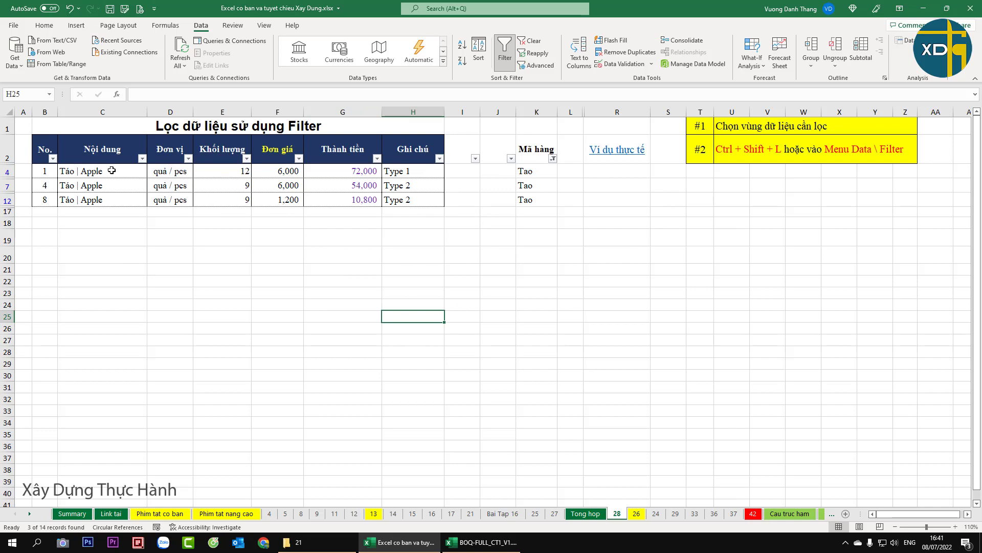
# Clear the Thành tiền amounts in G7 and G12 after checking F4's unit-price formula.
pyautogui.click(281, 170)
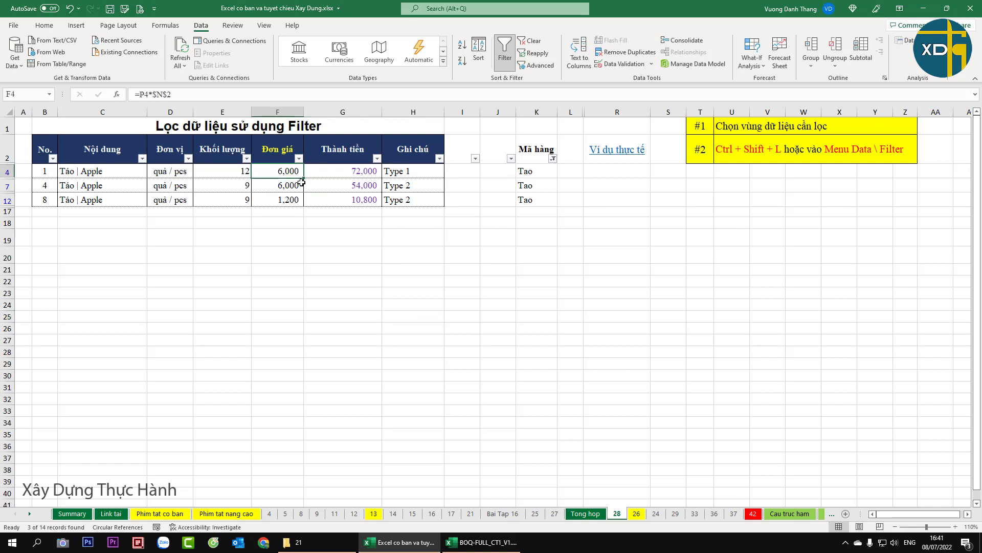
pyautogui.press('Right')
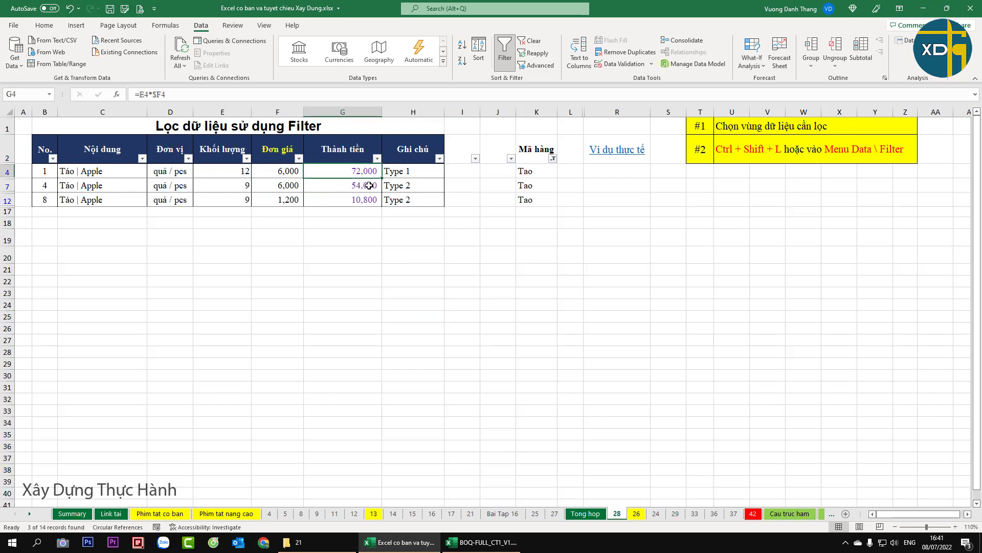
pyautogui.press('Down')
pyautogui.press('Delete')
pyautogui.click(366, 199)
pyautogui.press('Delete')
pyautogui.click(364, 171)
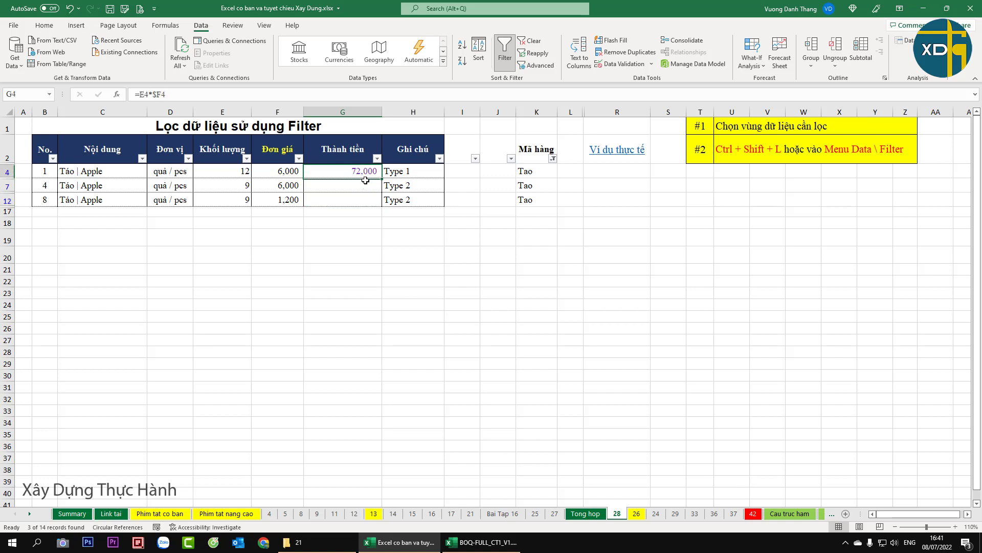
# Fill G4's formula down the visible Tao rows and verify G7 computes quantity × unit price.
pyautogui.moveTo(382, 178); pyautogui.dragTo(382, 208)
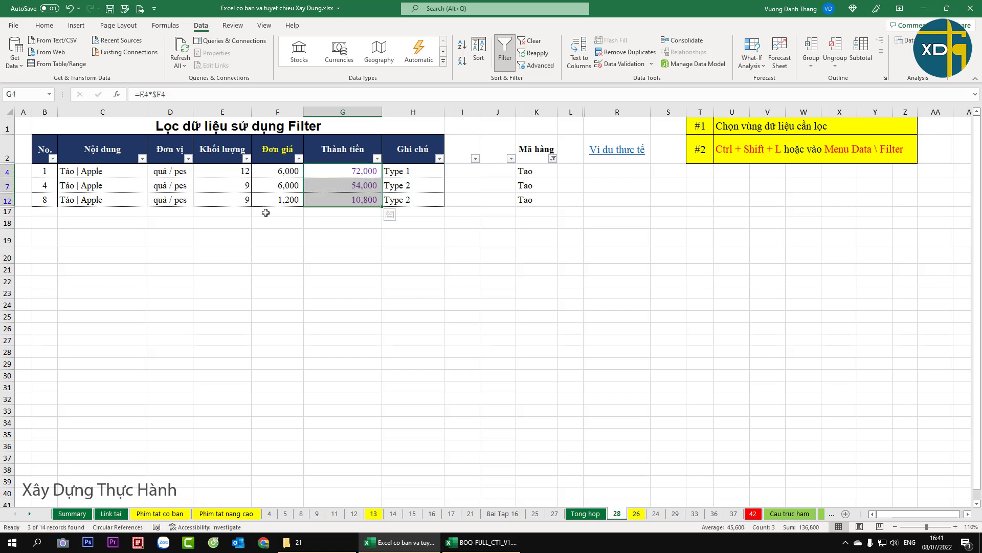
pyautogui.click(277, 185)
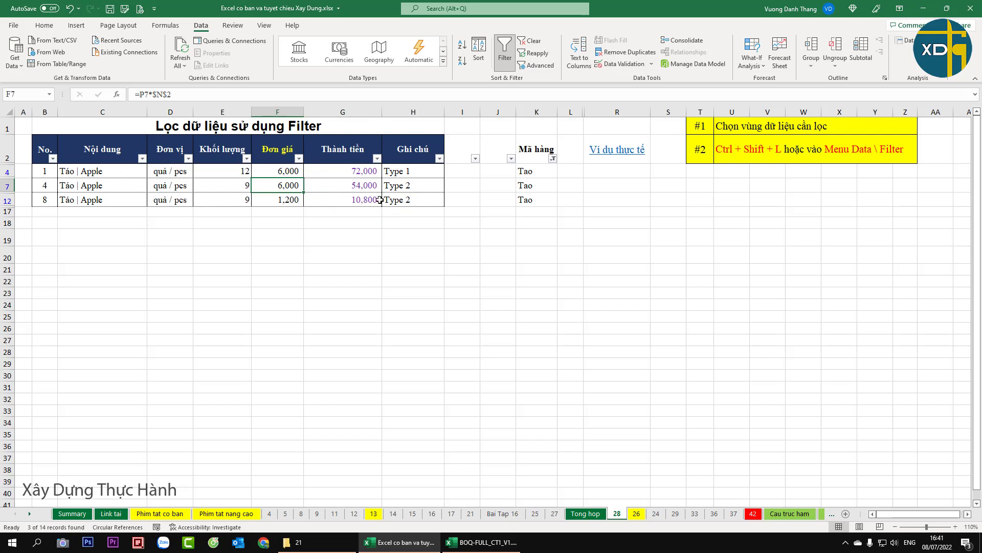
pyautogui.click(366, 185)
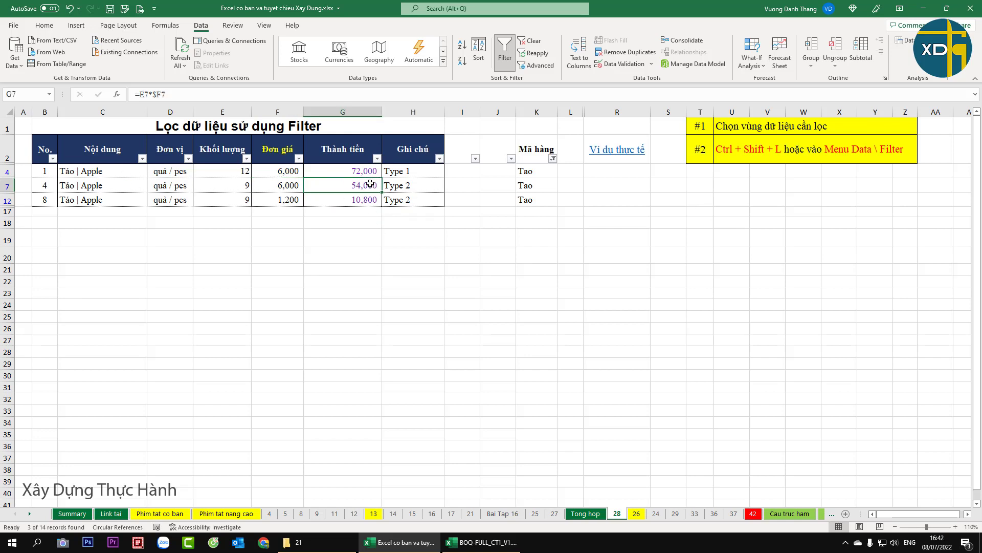
pyautogui.doubleClick(366, 185)
pyautogui.press('Return')
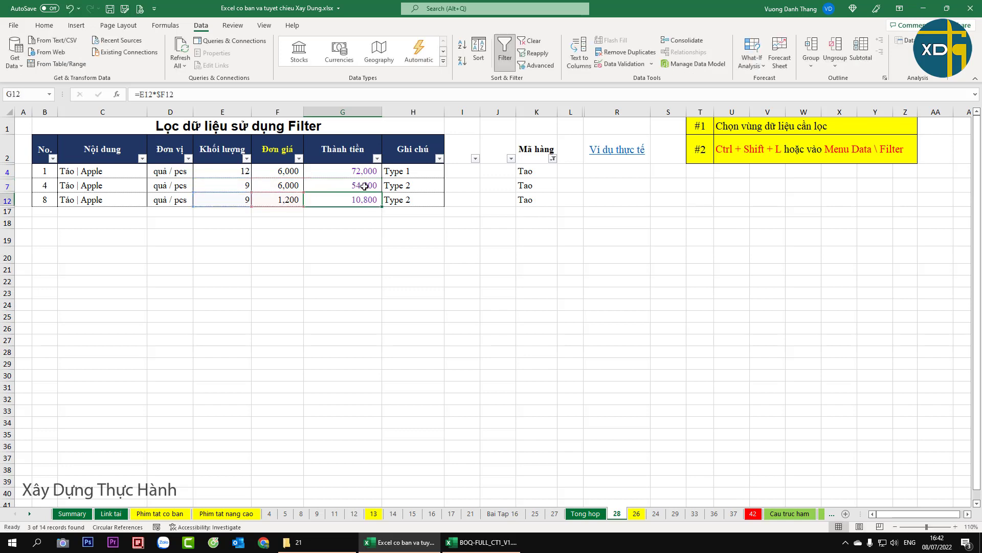
pyautogui.press('Up')
pyautogui.press('Up')
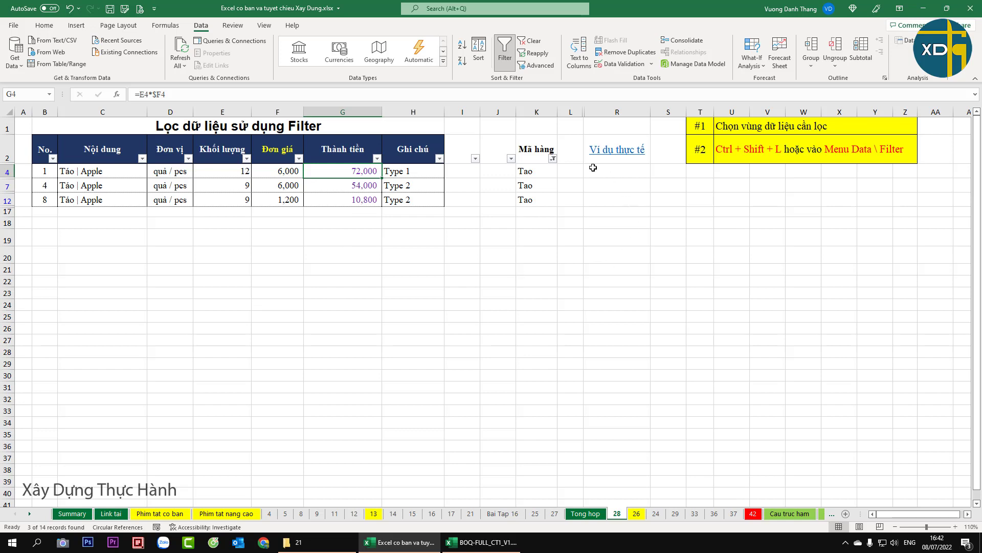
# Select all codes in the Mã hàng filter so every fruit row shows.
pyautogui.click(553, 158)
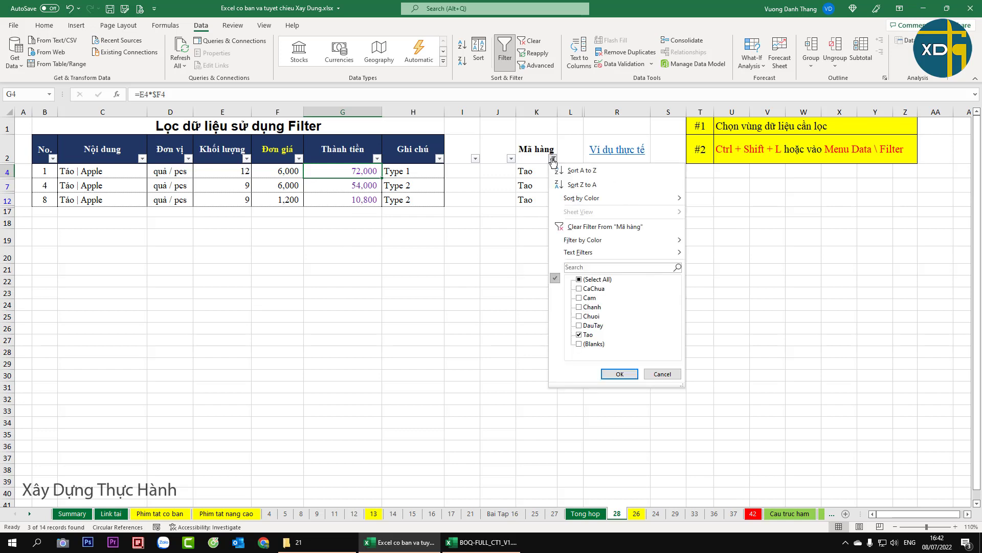
pyautogui.click(591, 279)
pyautogui.click(634, 374)
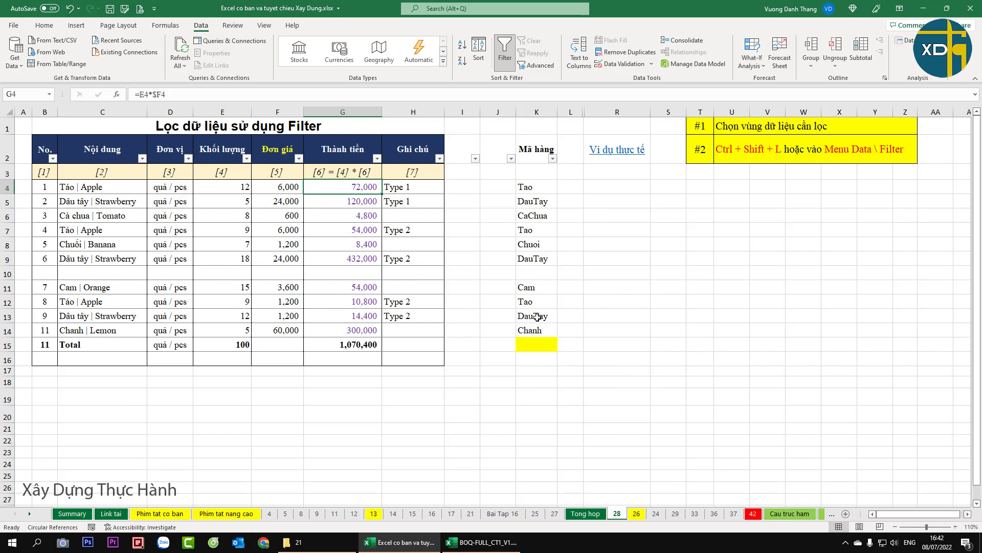
# Filter Mã hàng to show only the CaChua rows.
pyautogui.click(552, 158)
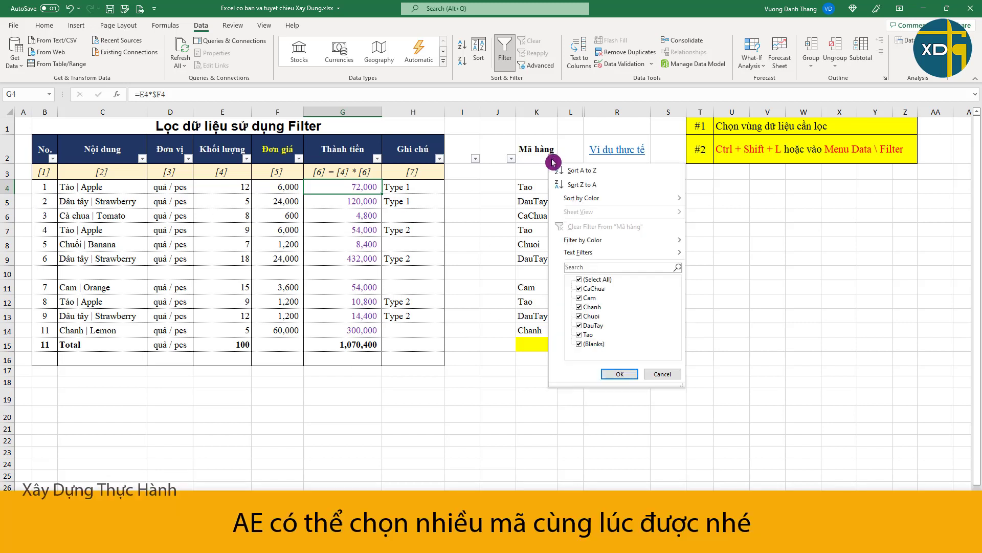
pyautogui.click(579, 280)
pyautogui.click(579, 289)
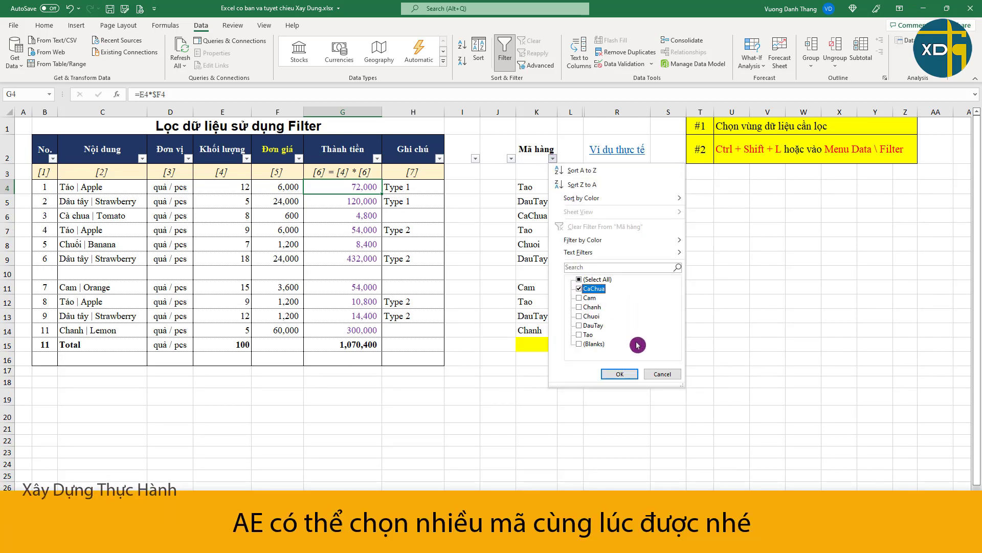
pyautogui.click(624, 378)
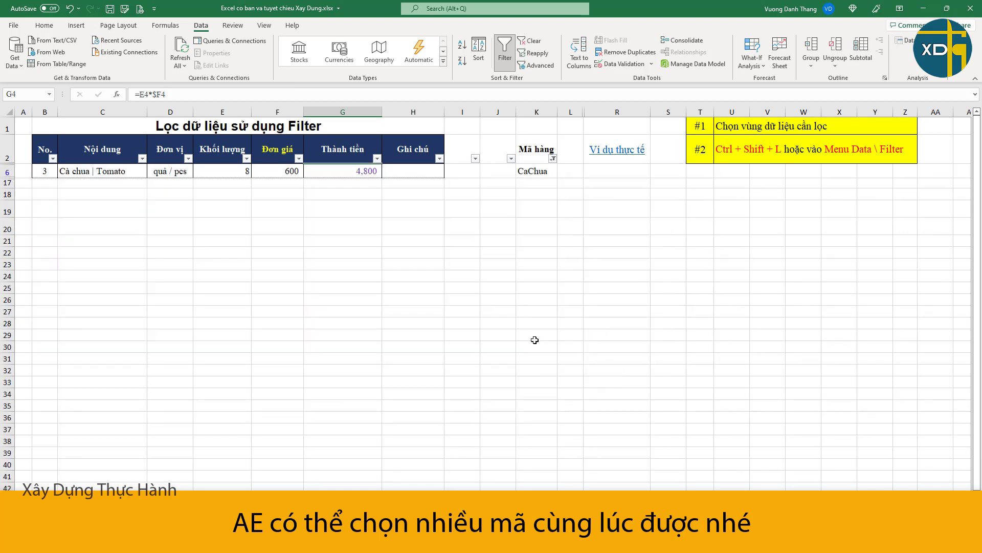
# Re-tick (Select All) to remove the CaChua filter and show every row.
pyautogui.click(552, 159)
pyautogui.click(579, 279)
pyautogui.click(620, 374)
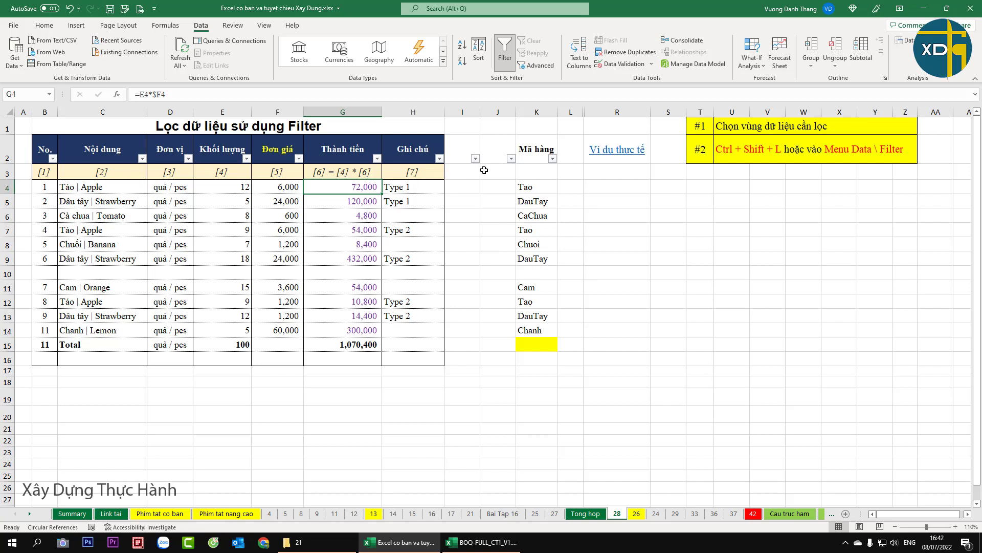
# Delete the empty columns I and J beside the table.
pyautogui.moveTo(498, 111); pyautogui.dragTo(466, 111)
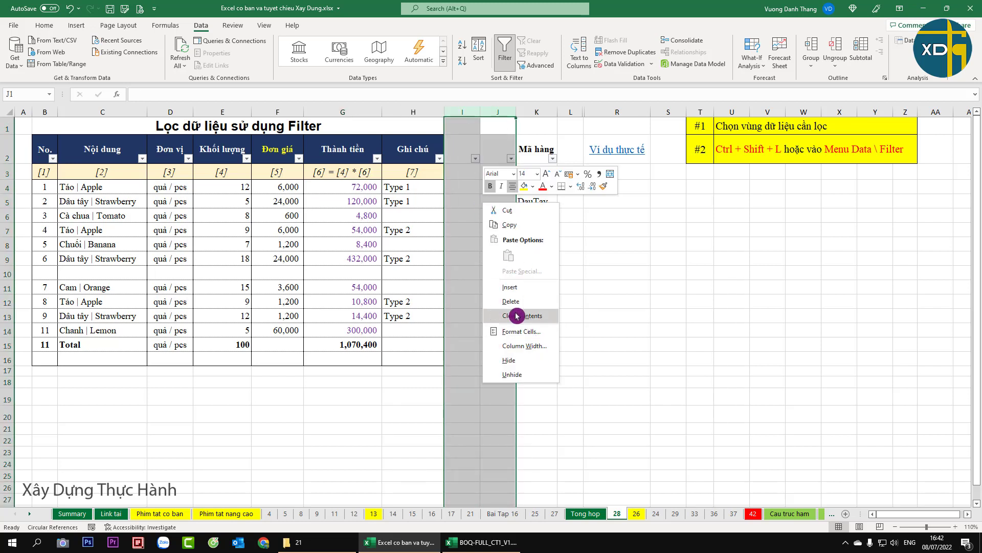
pyautogui.click(510, 301)
pyautogui.click(514, 287)
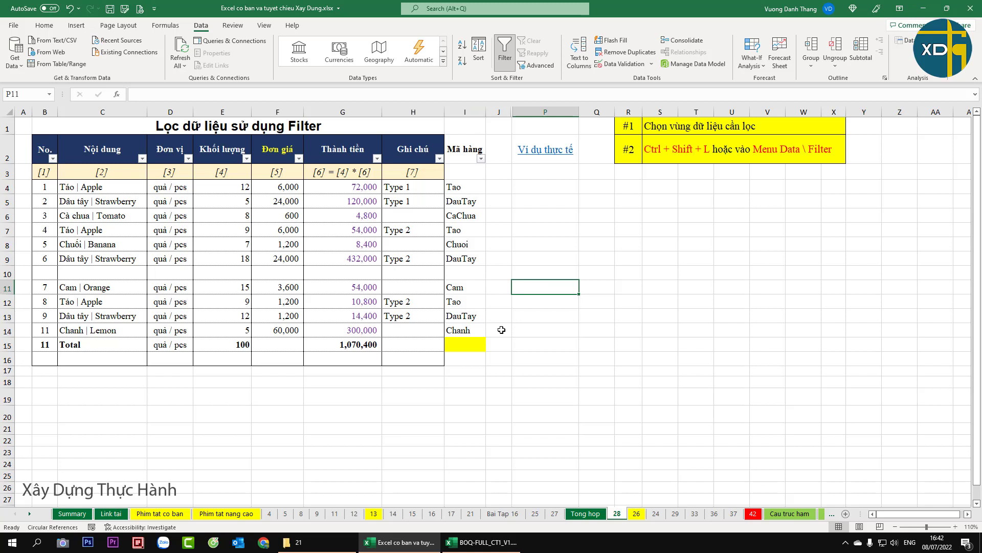
# Filter Mã hàng by yellow cell colour, leaving only the Total row.
pyautogui.click(482, 160)
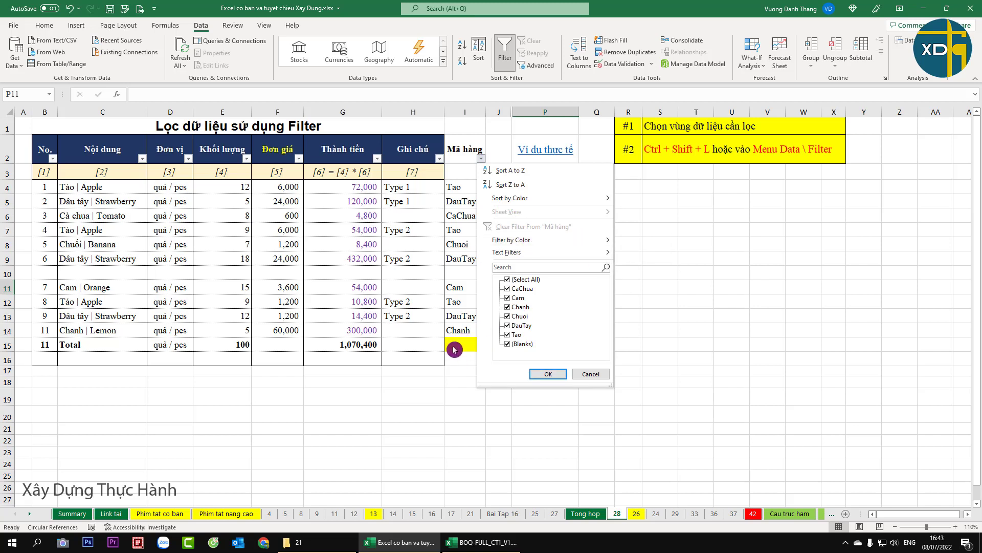
pyautogui.moveTo(511, 239)
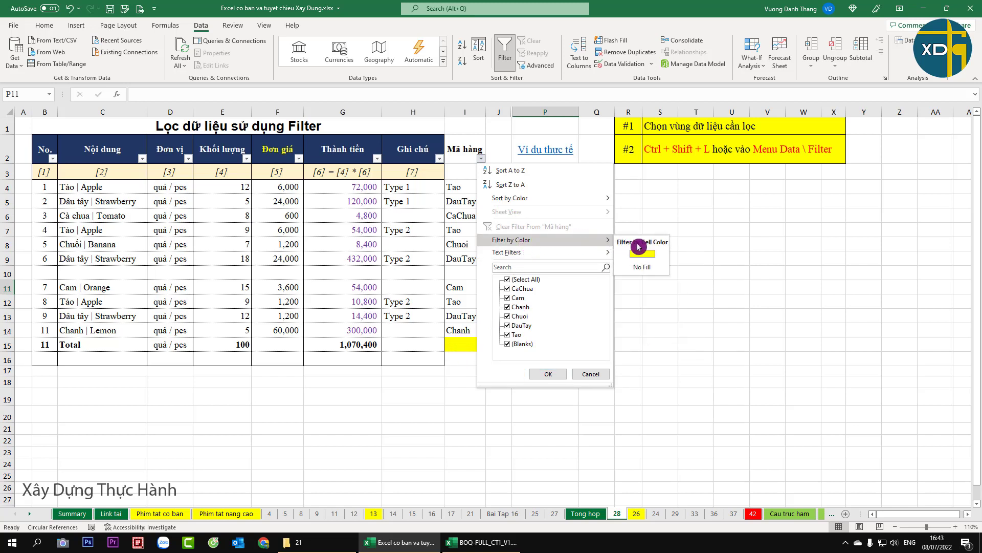
pyautogui.click(642, 253)
pyautogui.click(452, 225)
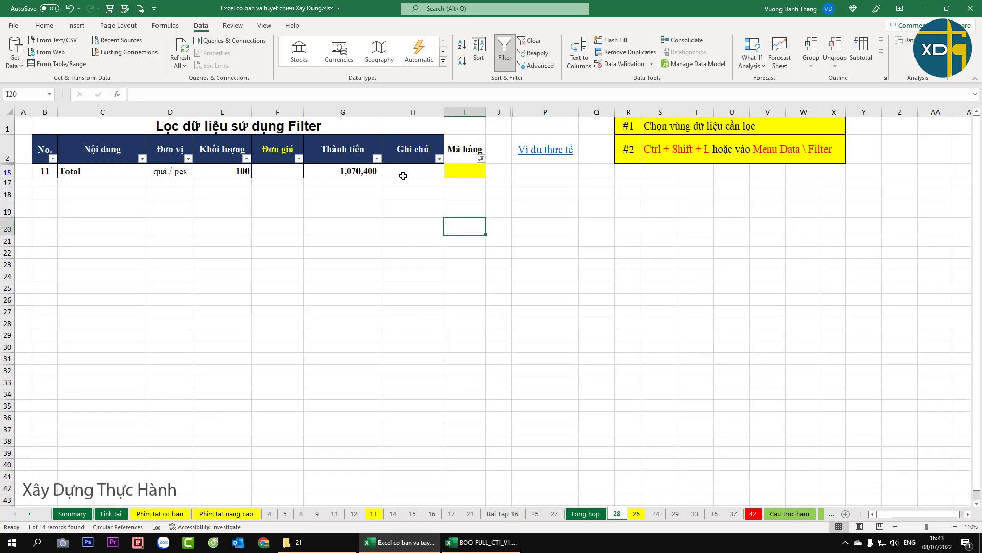
pyautogui.click(480, 159)
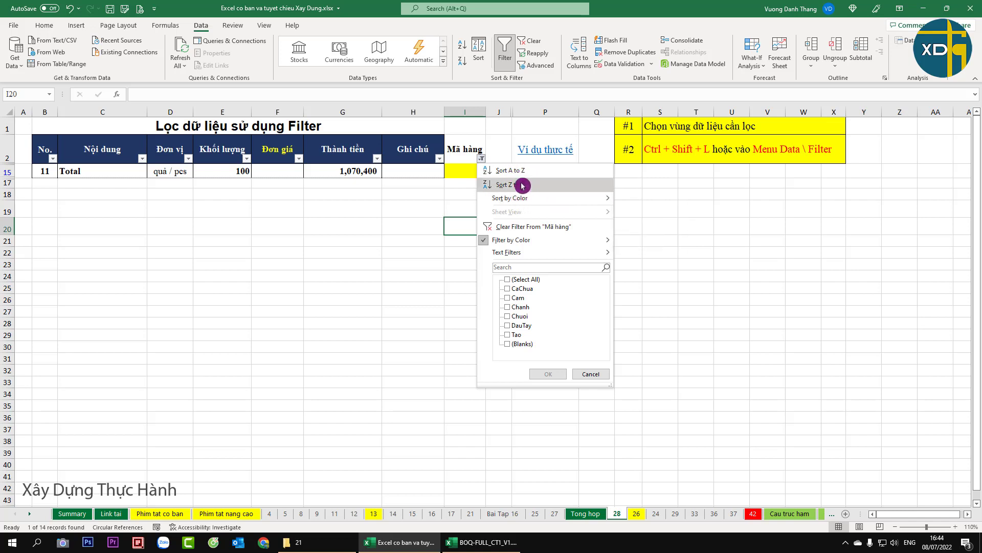
# Remove the yellow colour filter so all table rows show again.
pyautogui.click(433, 223)
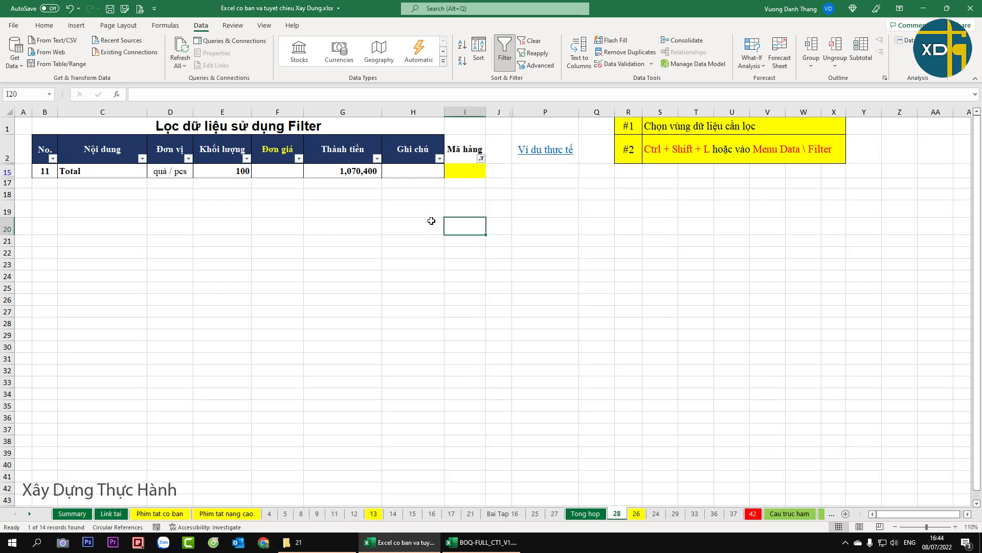
pyautogui.click(481, 158)
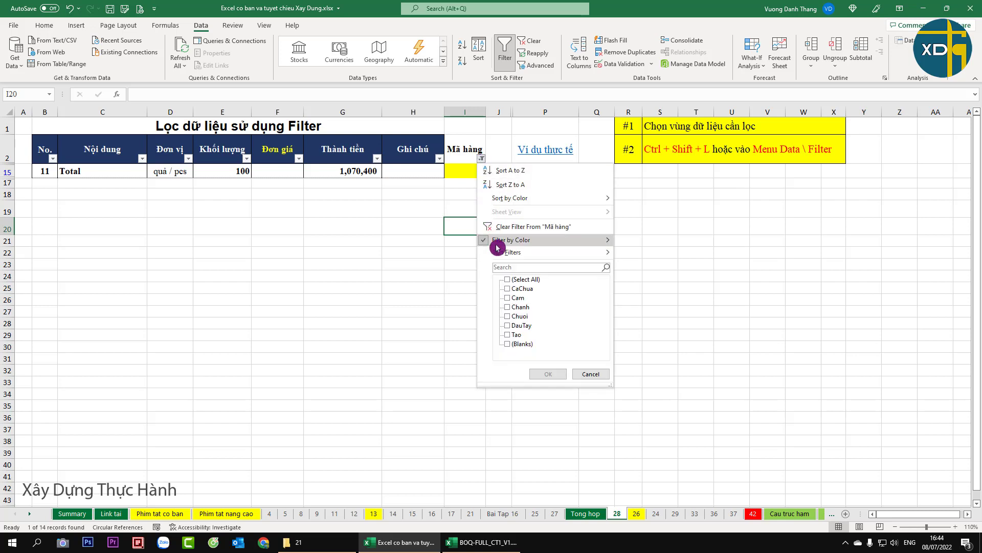
pyautogui.click(507, 280)
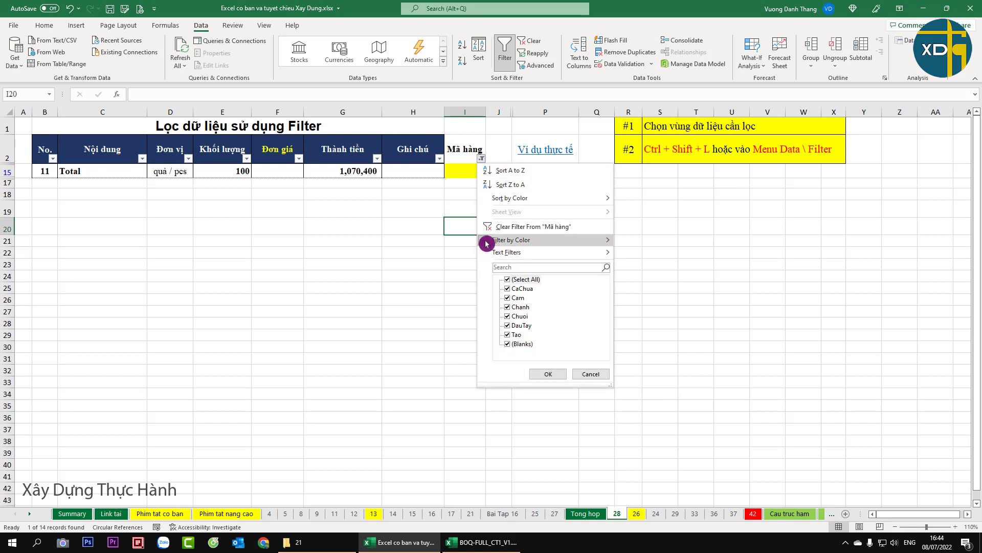
pyautogui.click(621, 259)
pyautogui.hotkey('ctrl', 'z')
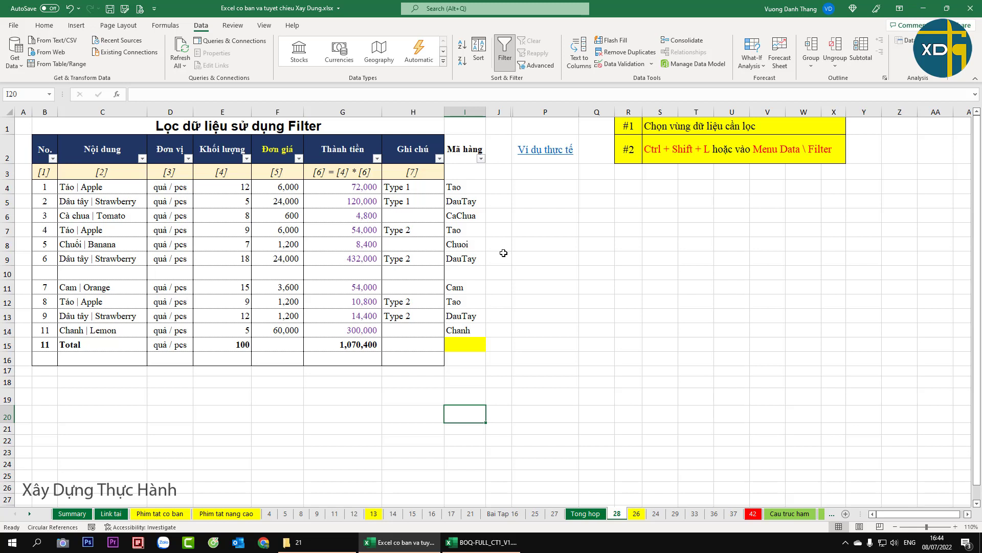
# Filter Mã hàng to Tao only, showing the three Táo | Apple rows.
pyautogui.click(481, 158)
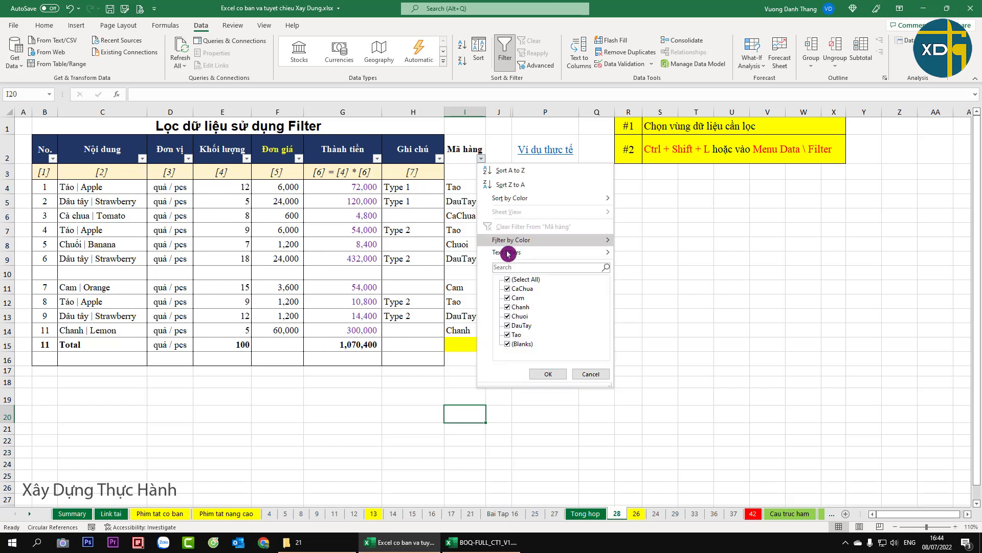
pyautogui.click(508, 280)
pyautogui.click(514, 335)
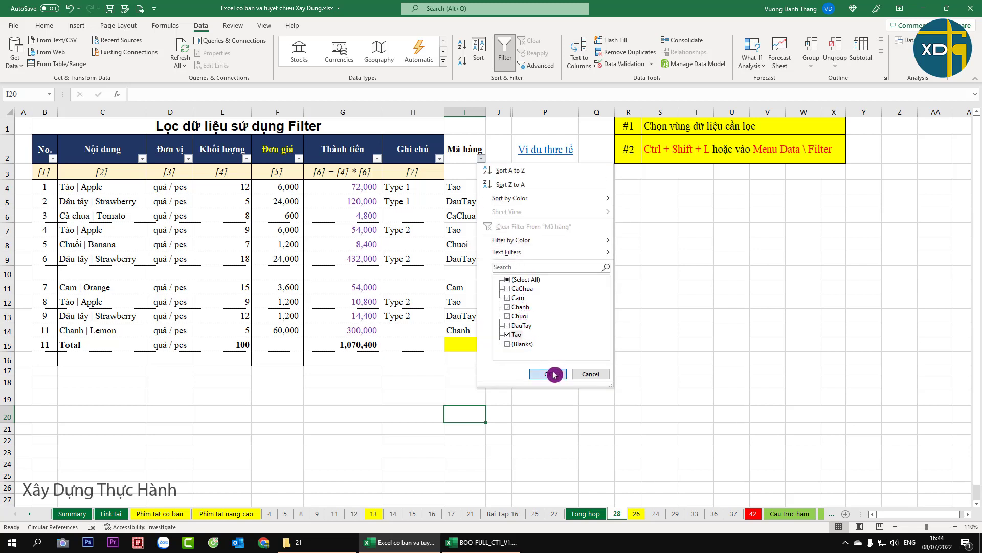
pyautogui.click(547, 373)
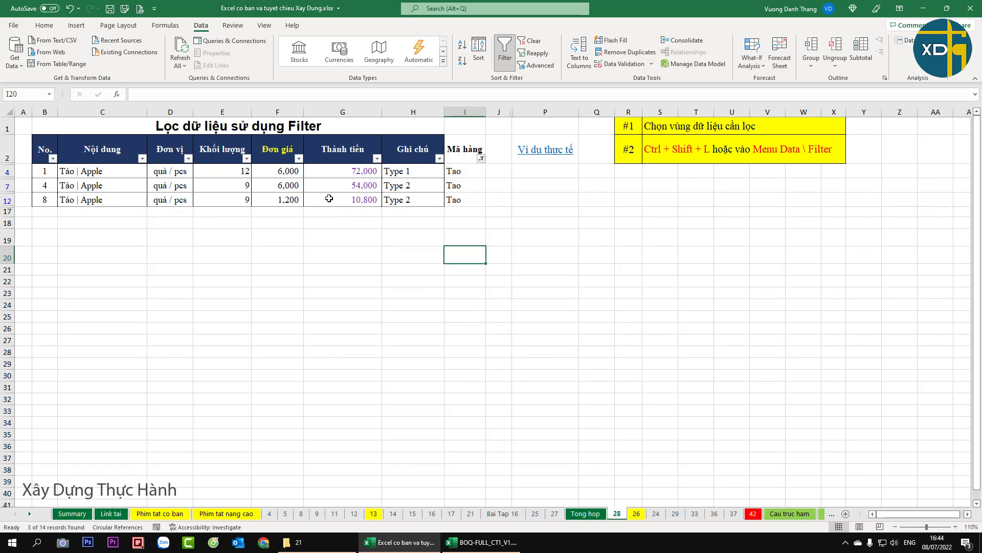
# Filter Đơn giá to 6,000, leaving two Táo | Apple rows (2 of 14).
pyautogui.click(299, 158)
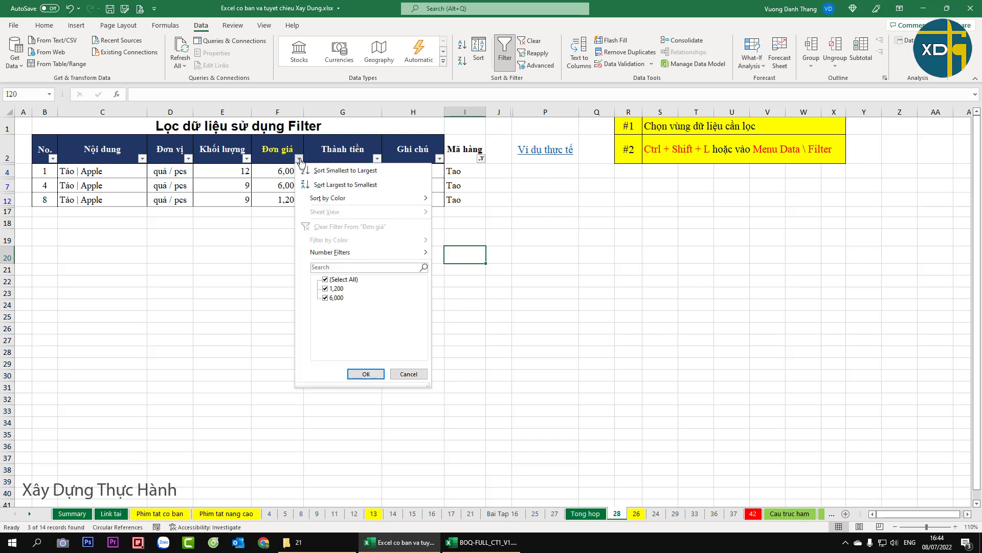
pyautogui.click(336, 279)
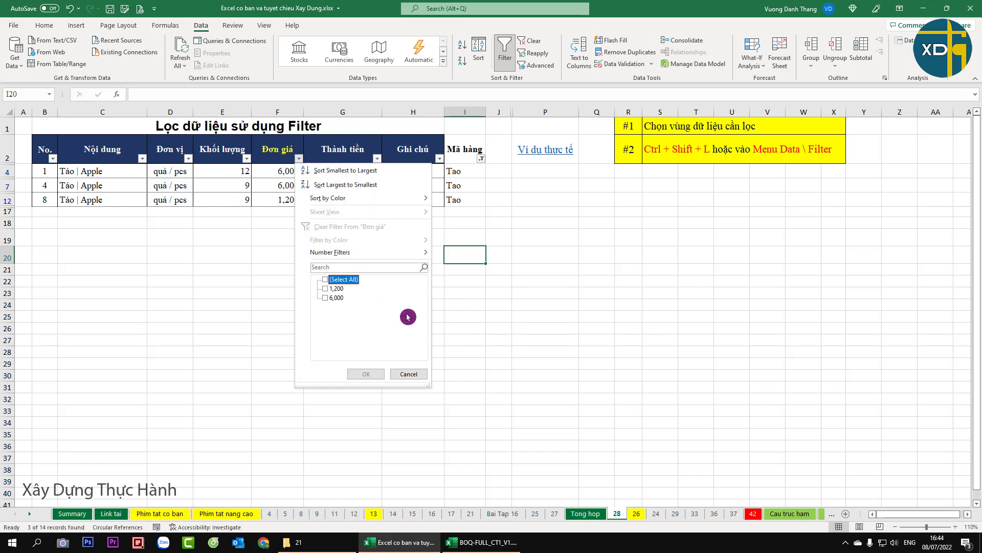
pyautogui.click(327, 299)
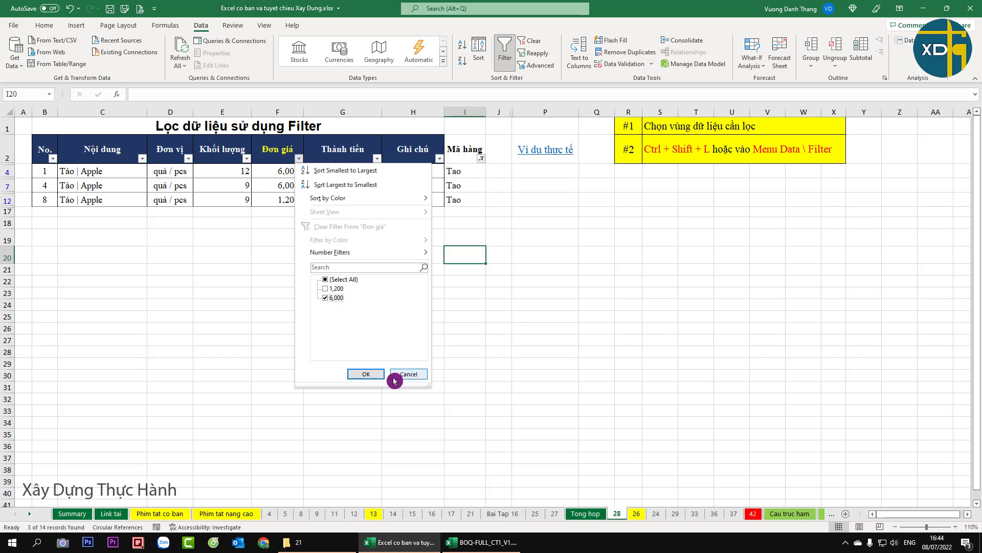
pyautogui.click(367, 374)
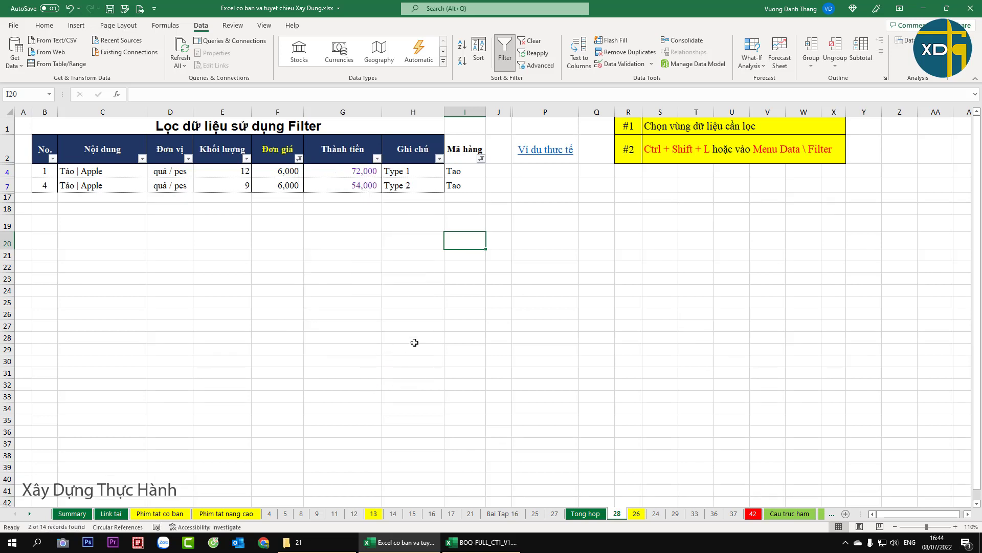
pyautogui.click(474, 326)
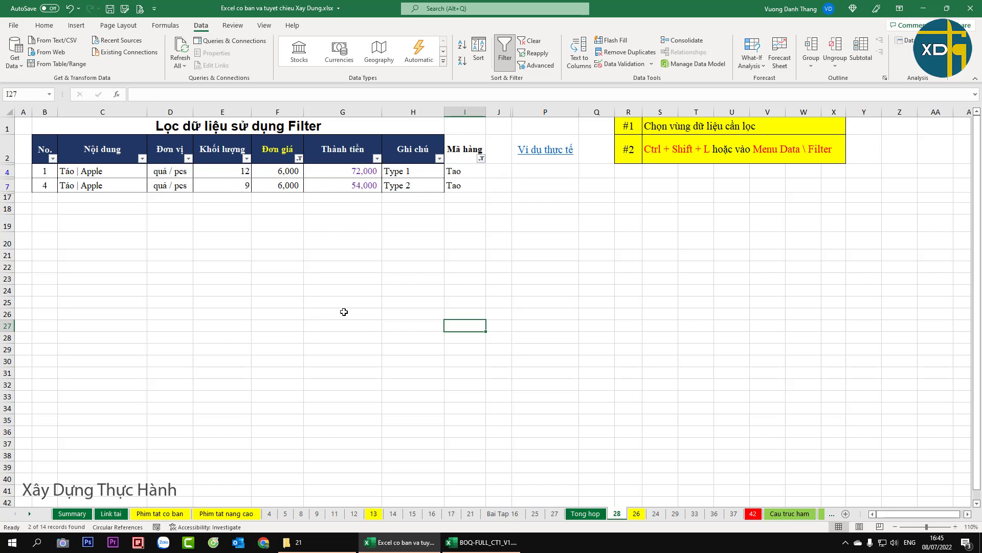
# Turn off filtering so all fruit rows show again without header dropdowns.
pyautogui.click(506, 50)
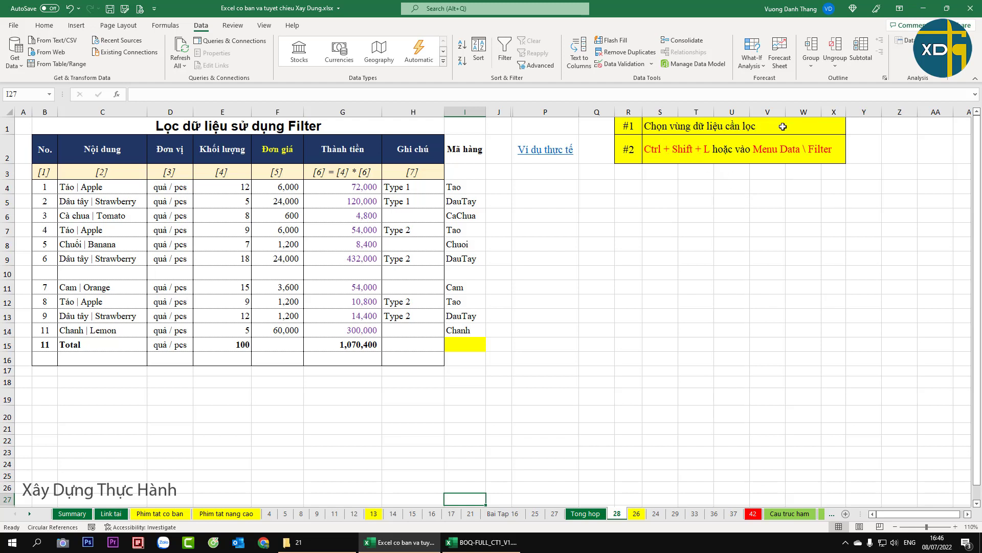
pyautogui.click(8, 276)
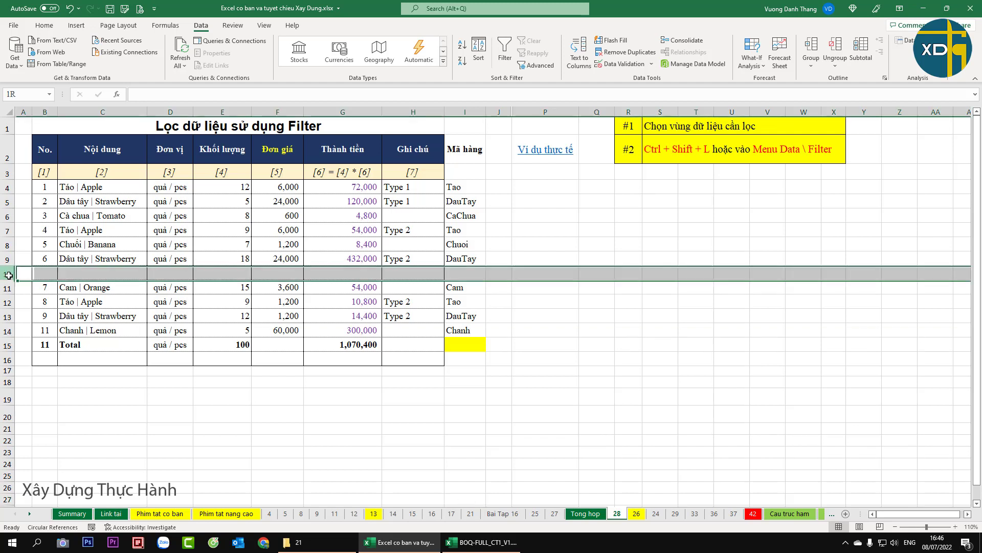
pyautogui.click(103, 272)
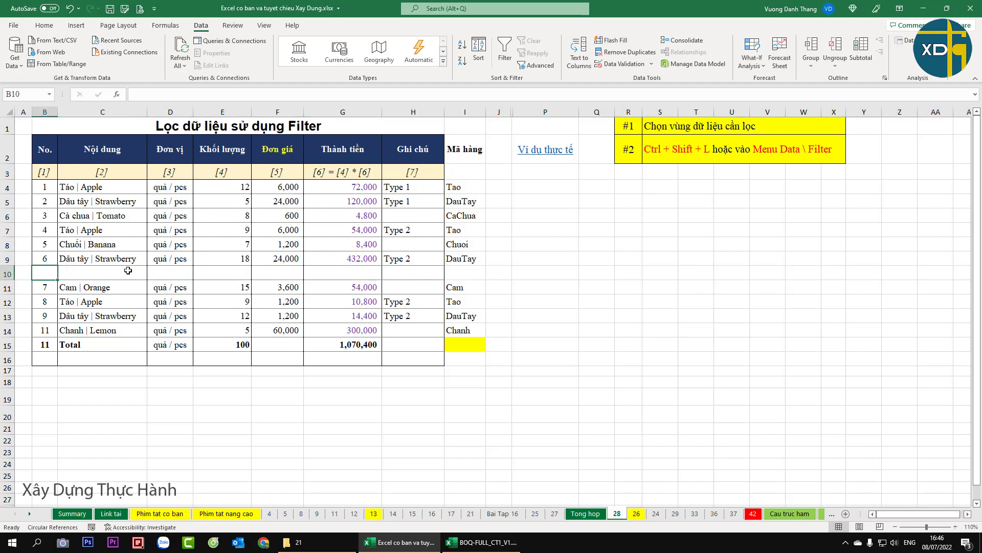
pyautogui.click(545, 344)
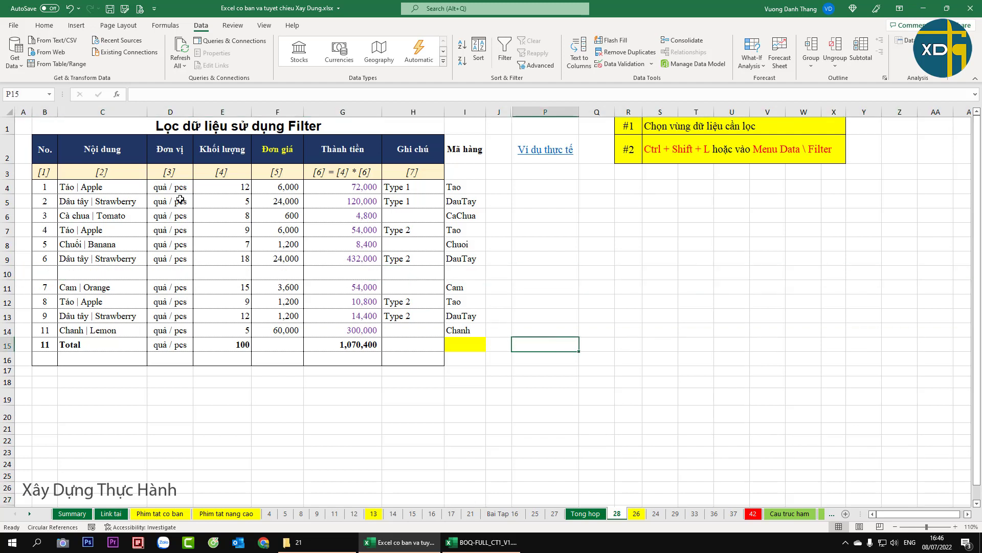
# Select the header row B2:I2, from No. through Mã hàng.
pyautogui.moveTo(45, 146); pyautogui.dragTo(563, 358)
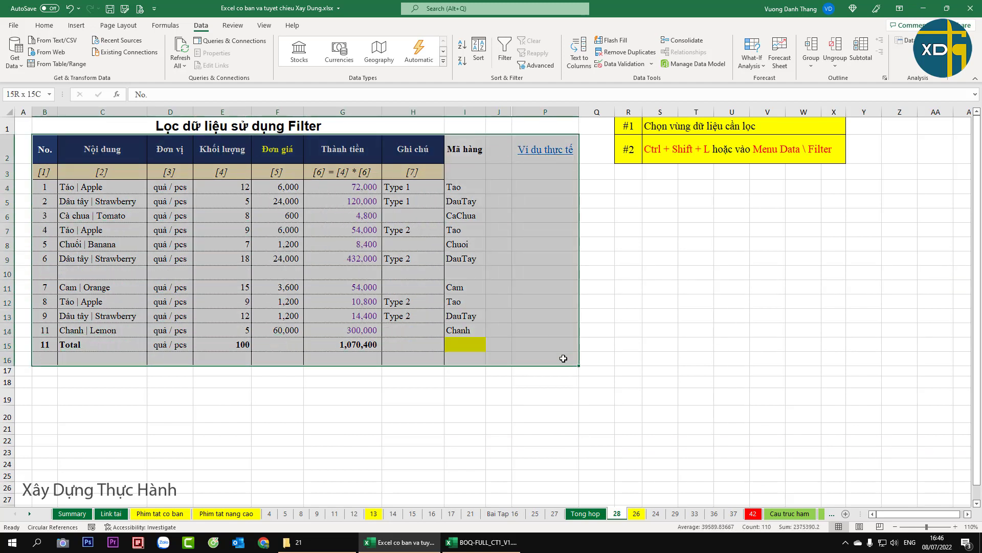
pyautogui.click(602, 428)
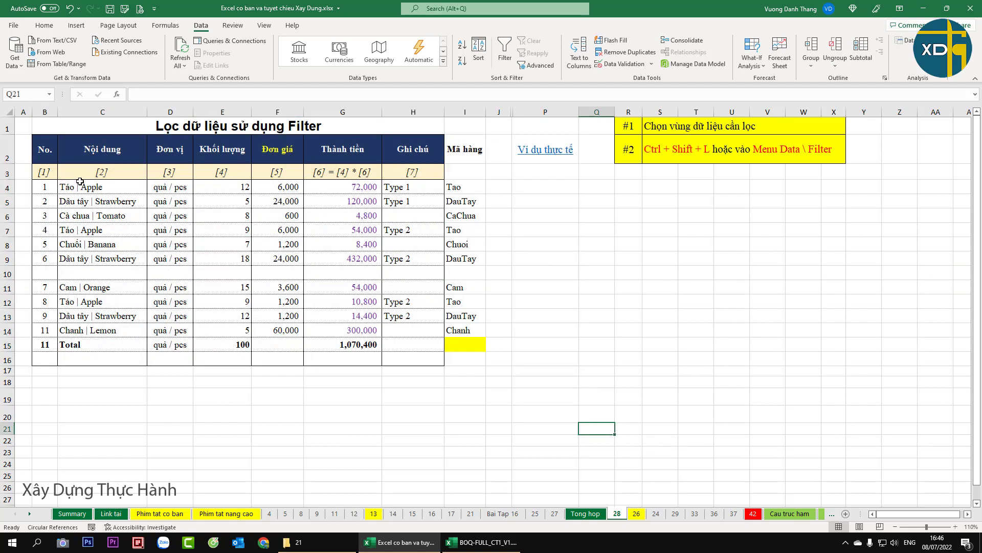
pyautogui.moveTo(43, 145)
pyautogui.mouseDown()
pyautogui.moveTo(491, 144)
pyautogui.moveTo(468, 148)
pyautogui.mouseUp()
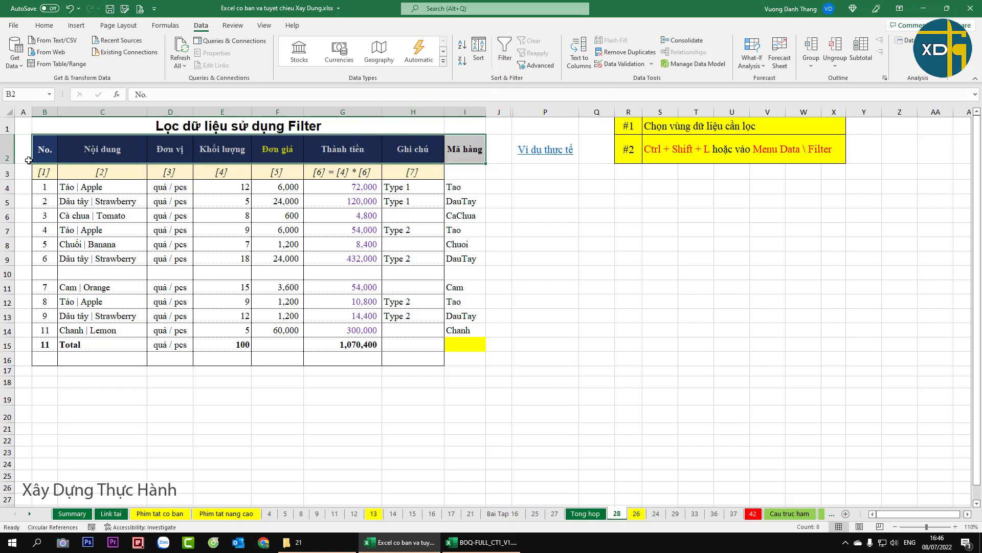
# Re-enable Filter and limit Mã hàng to Tao.
pyautogui.click(504, 51)
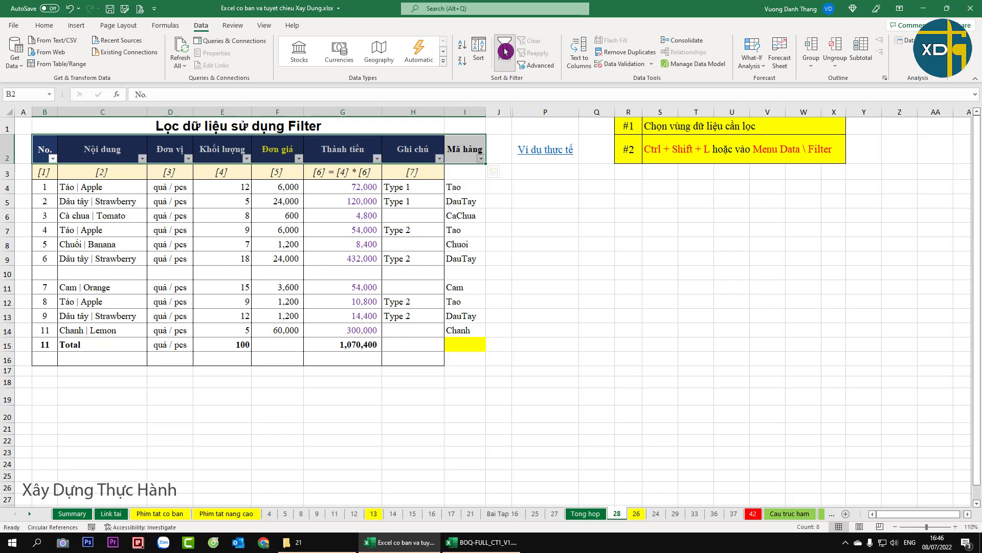
pyautogui.click(553, 228)
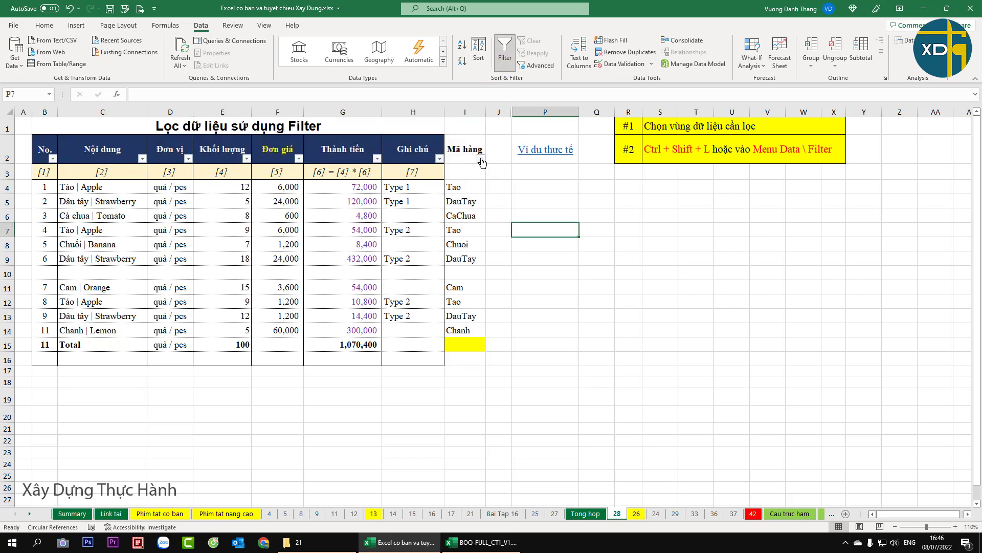
pyautogui.click(481, 158)
pyautogui.click(508, 279)
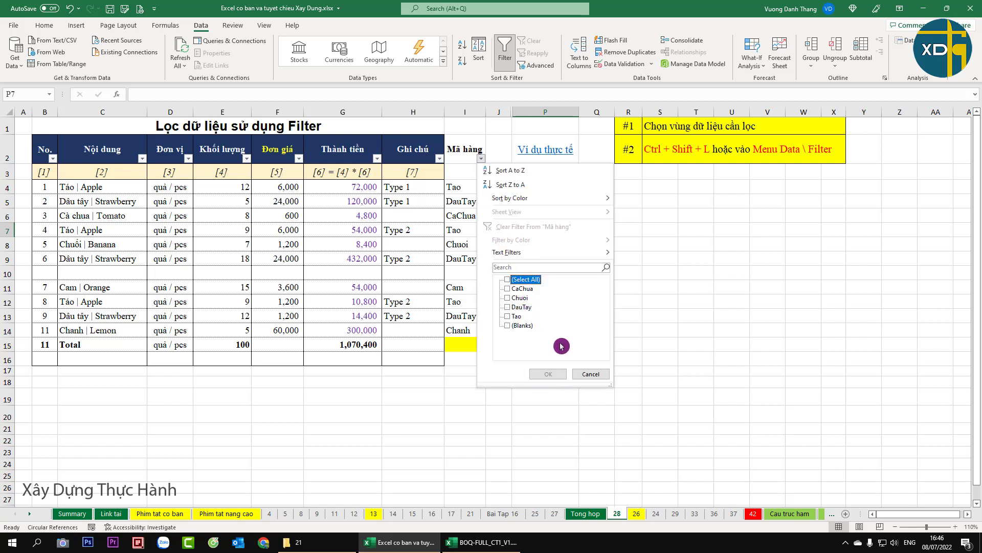
pyautogui.click(514, 317)
pyautogui.click(549, 374)
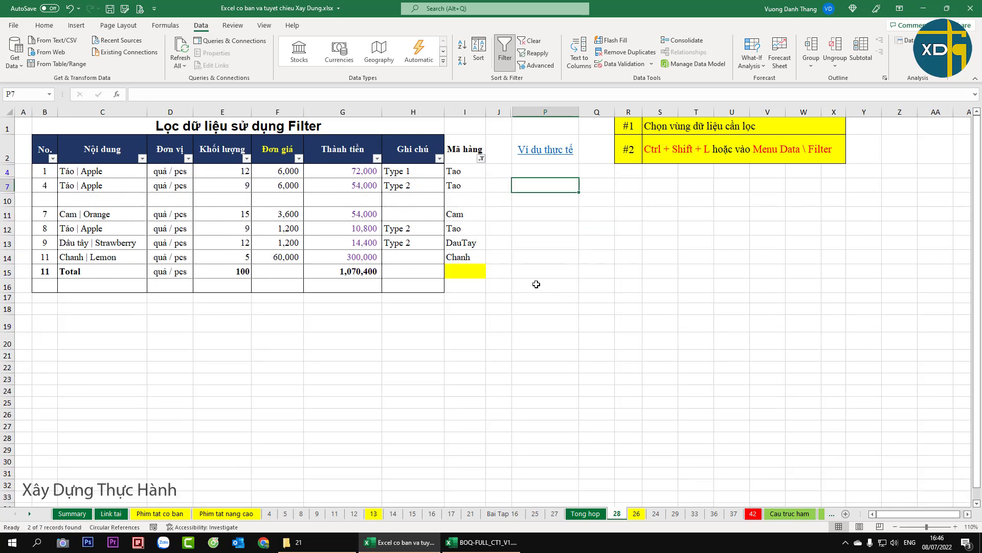
pyautogui.click(422, 319)
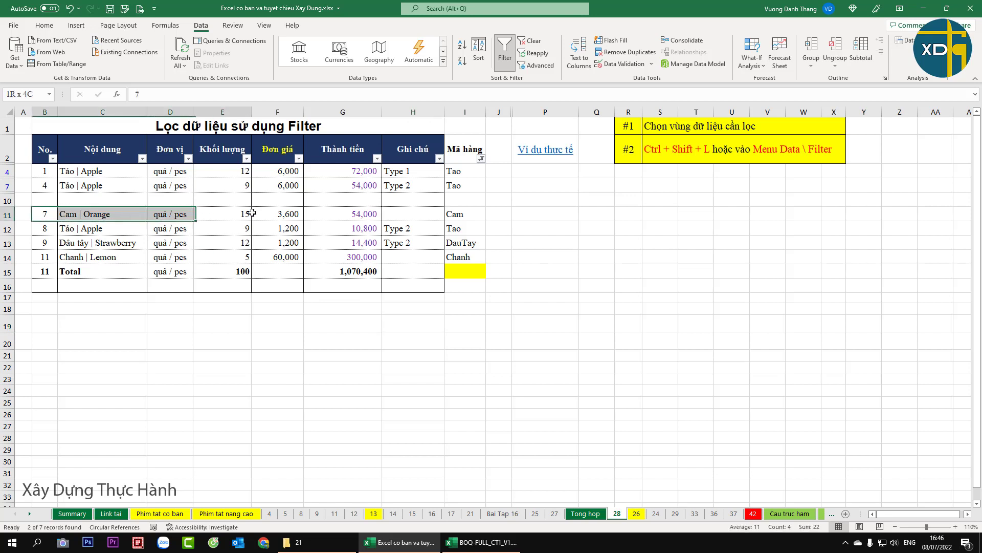
# Highlight rows 11–14 (Cam, DauTay, Chanh) that escaped the Tao filter and the data-range note.
pyautogui.moveTo(47, 213); pyautogui.dragTo(473, 253)
pyautogui.click(465, 323)
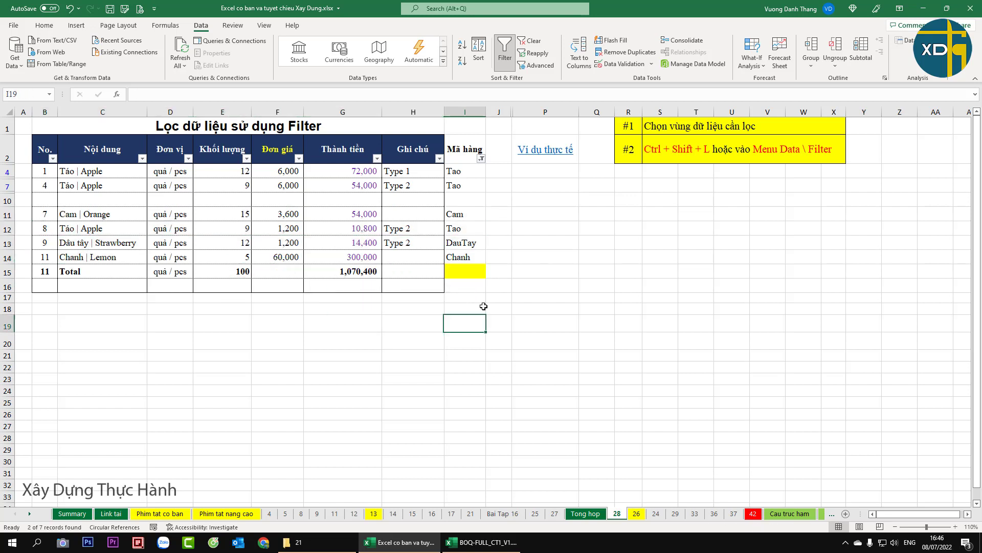
pyautogui.click(459, 214)
pyautogui.click(465, 243)
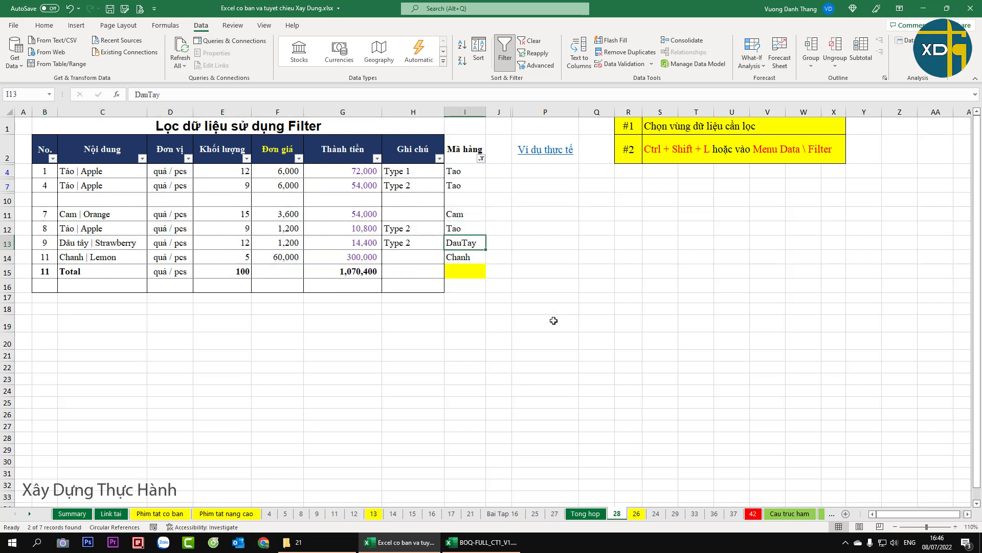
pyautogui.click(477, 257)
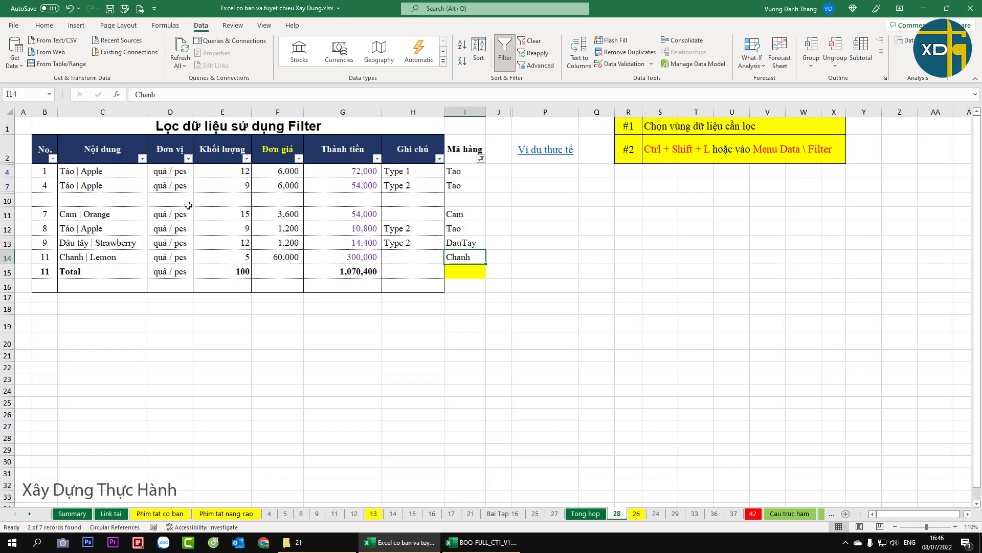
pyautogui.click(703, 128)
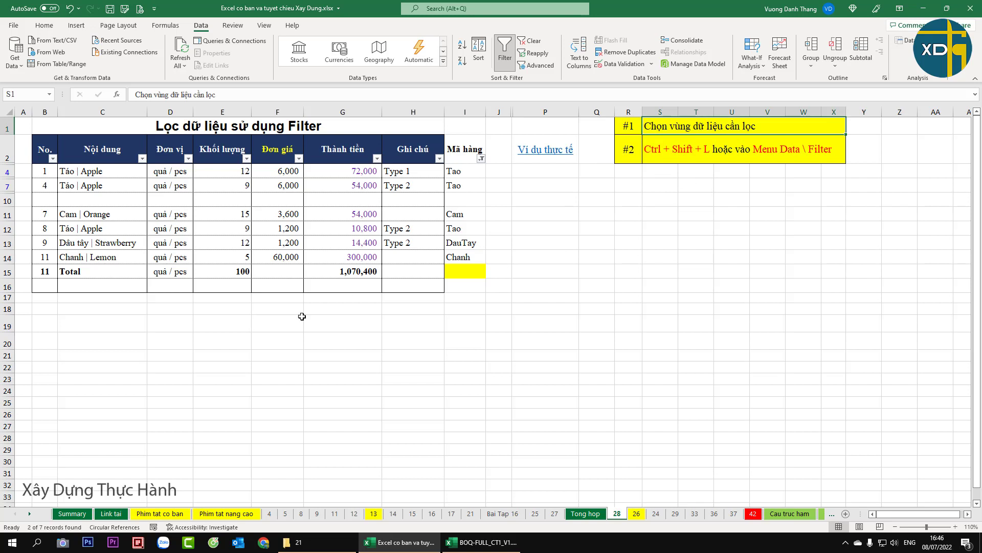
# Reselect the header row and highlight blank row 10, which breaks the filter range.
pyautogui.moveTo(51, 151); pyautogui.dragTo(504, 154)
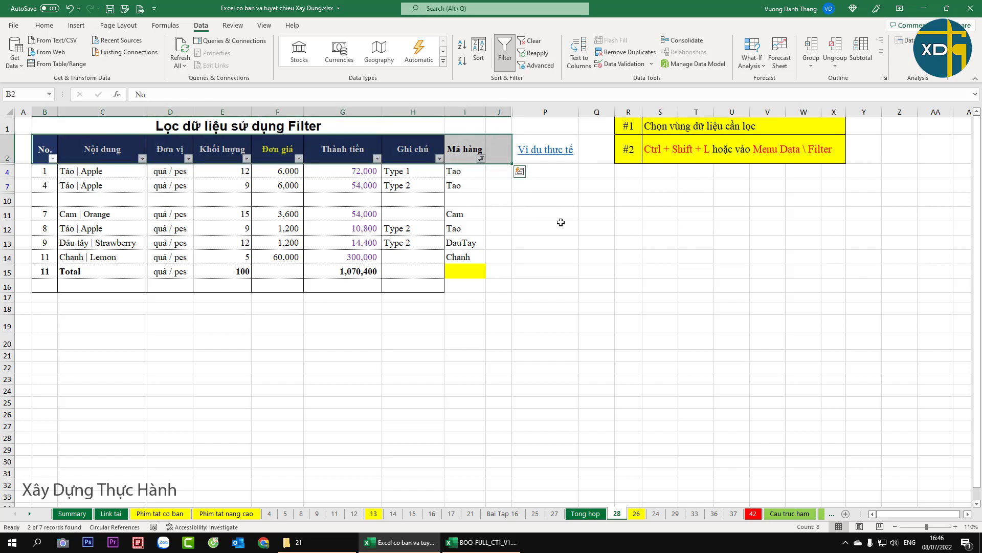
pyautogui.click(519, 308)
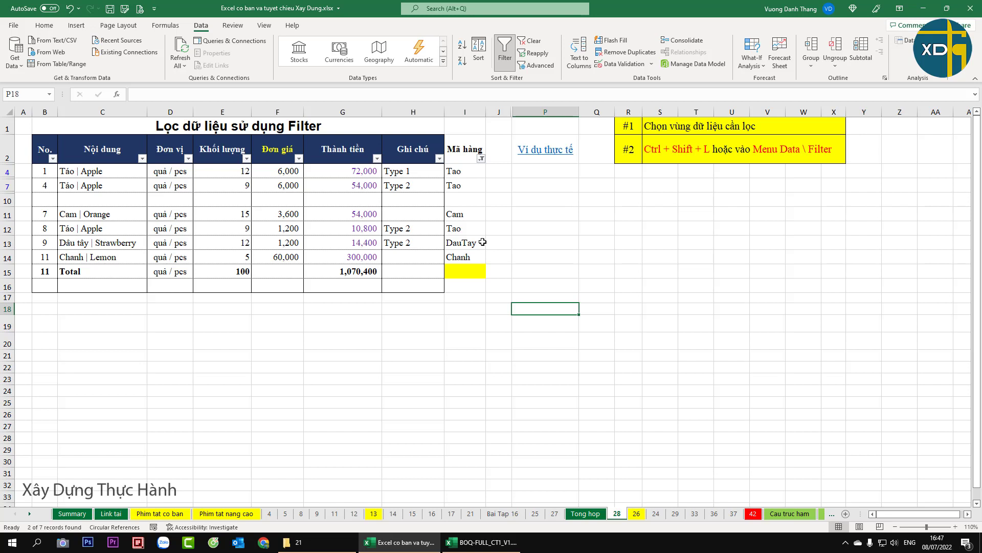
pyautogui.click(8, 200)
pyautogui.click(409, 341)
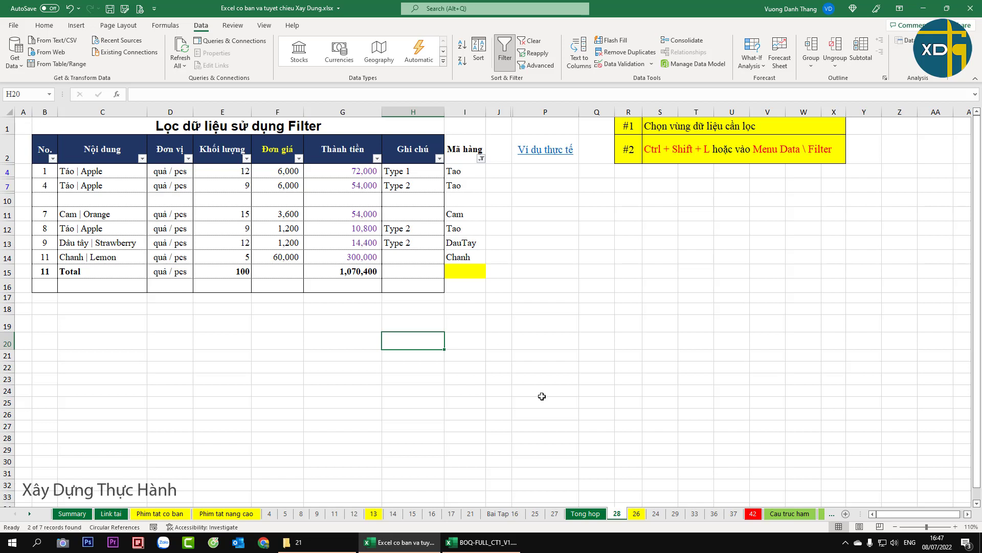
# Turn off the filter on the fruit table and select its full range B2:I16.
pyautogui.click(505, 51)
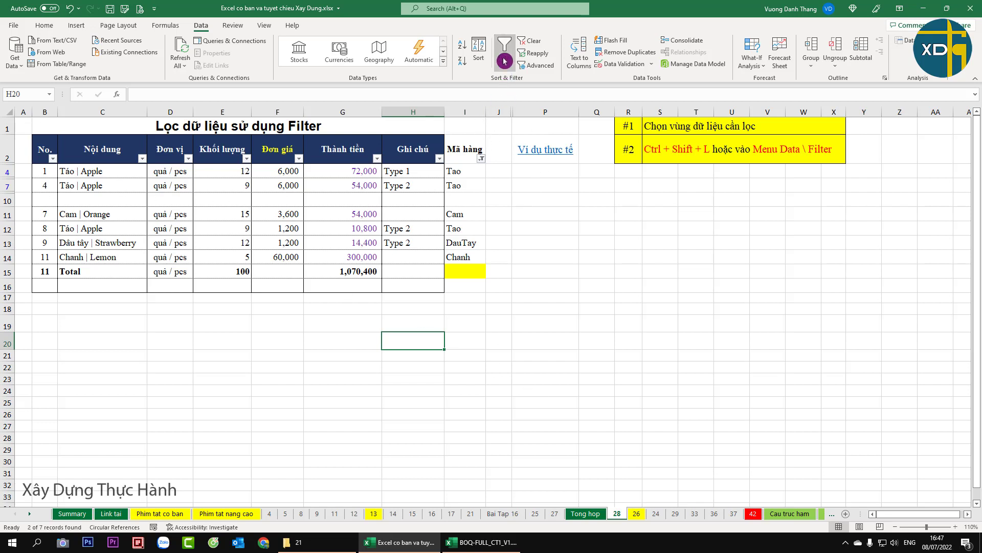
pyautogui.moveTo(44, 144); pyautogui.dragTo(465, 358)
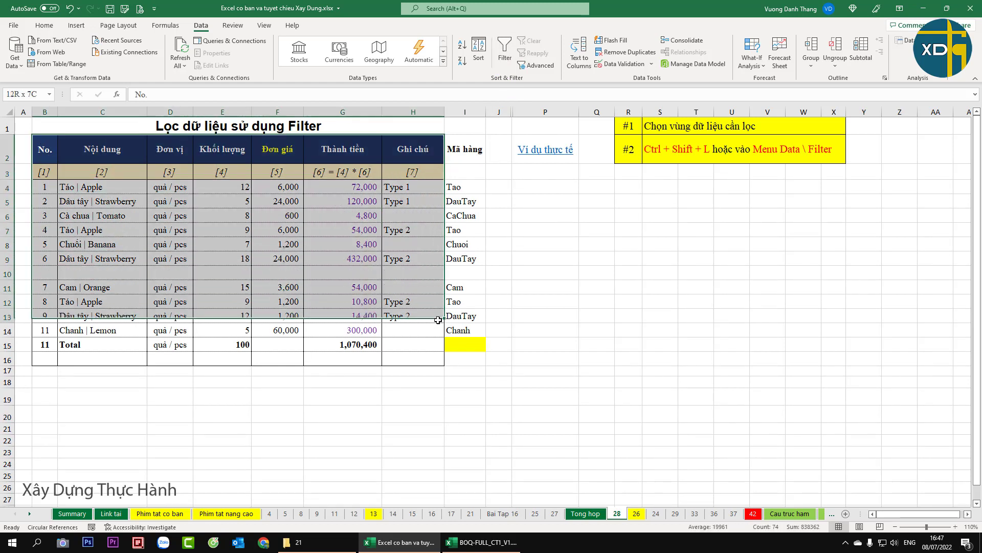
pyautogui.moveTo(49, 149); pyautogui.dragTo(481, 153)
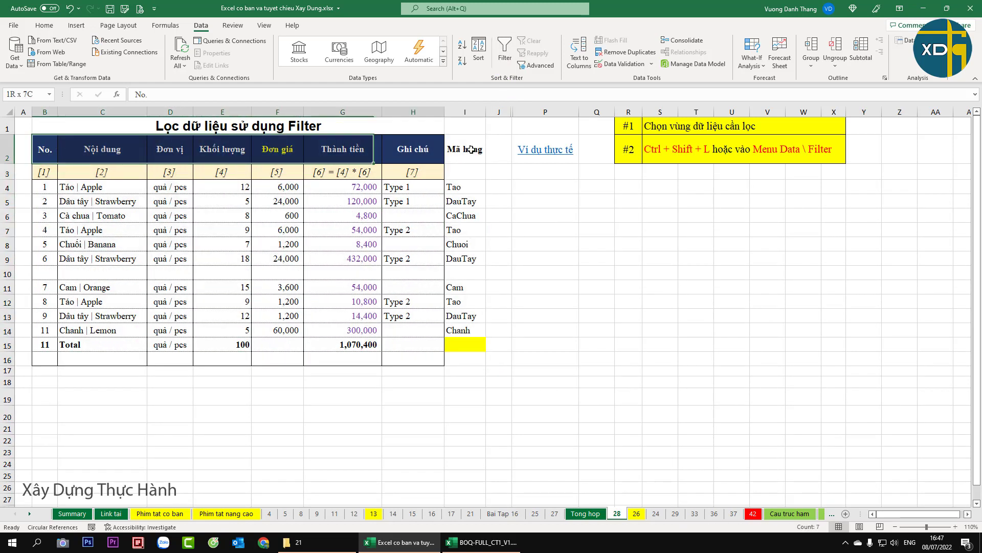
pyautogui.moveTo(45, 146); pyautogui.dragTo(458, 260)
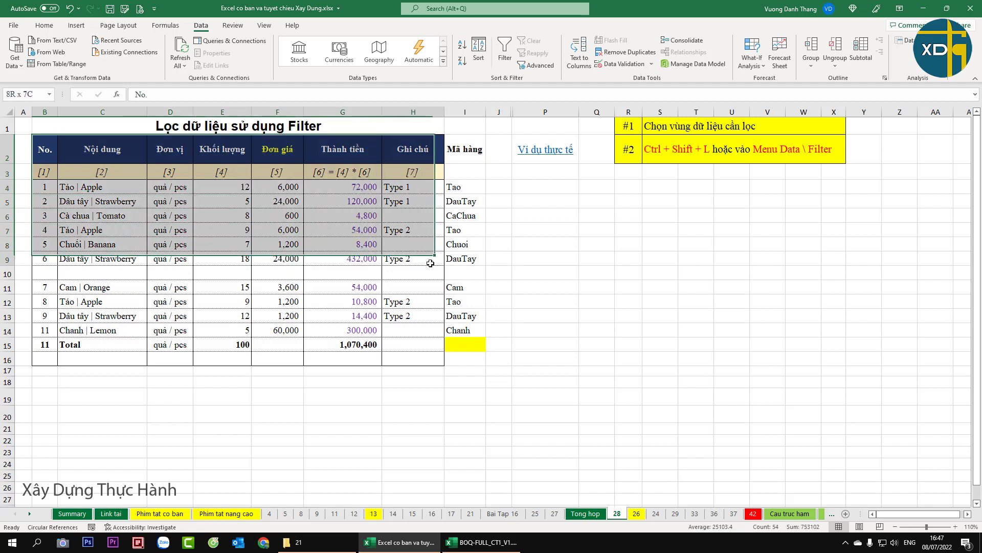
pyautogui.moveTo(51, 146); pyautogui.dragTo(465, 360)
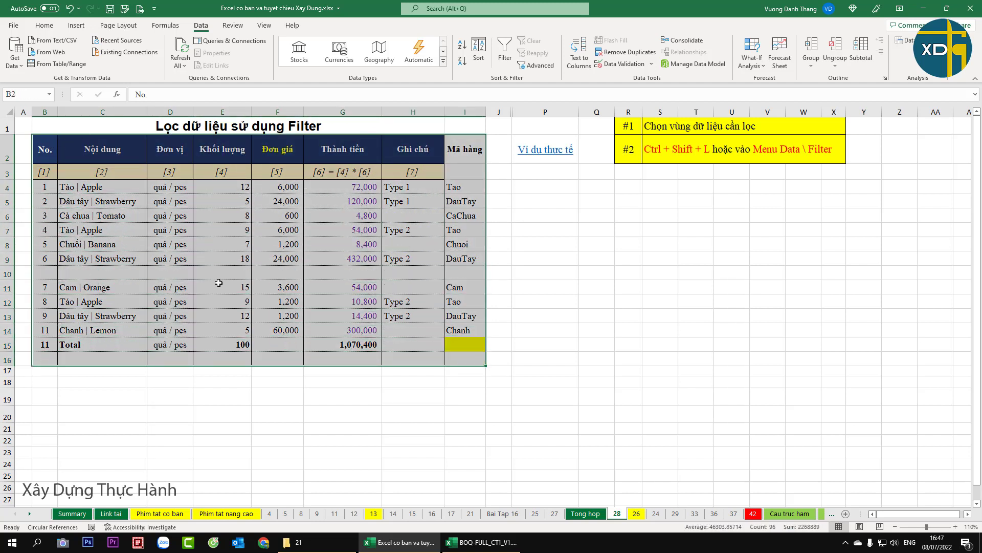
pyautogui.click(533, 363)
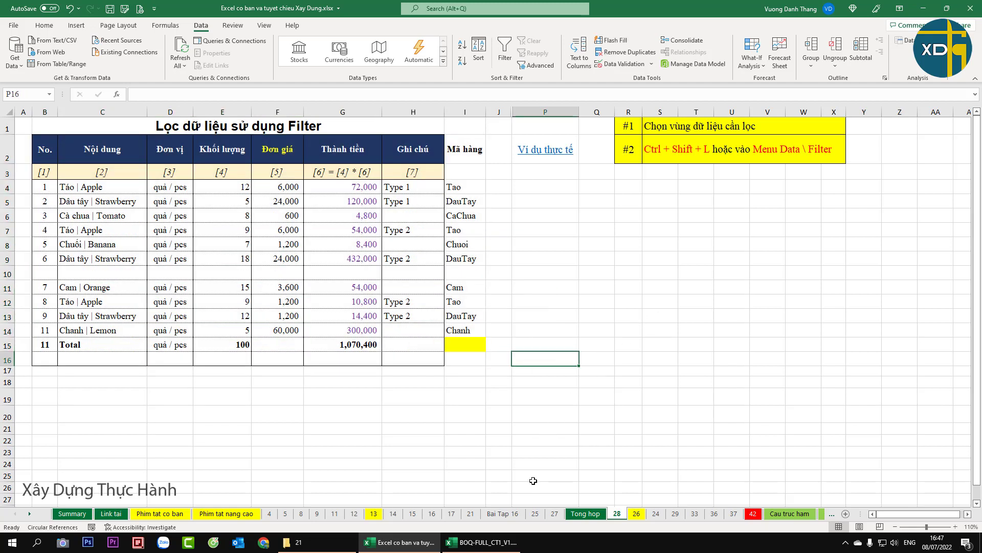
# Switch to the BOQ-FULL_CT1_V1 workbook's XD FULL sheet.
pyautogui.click(499, 546)
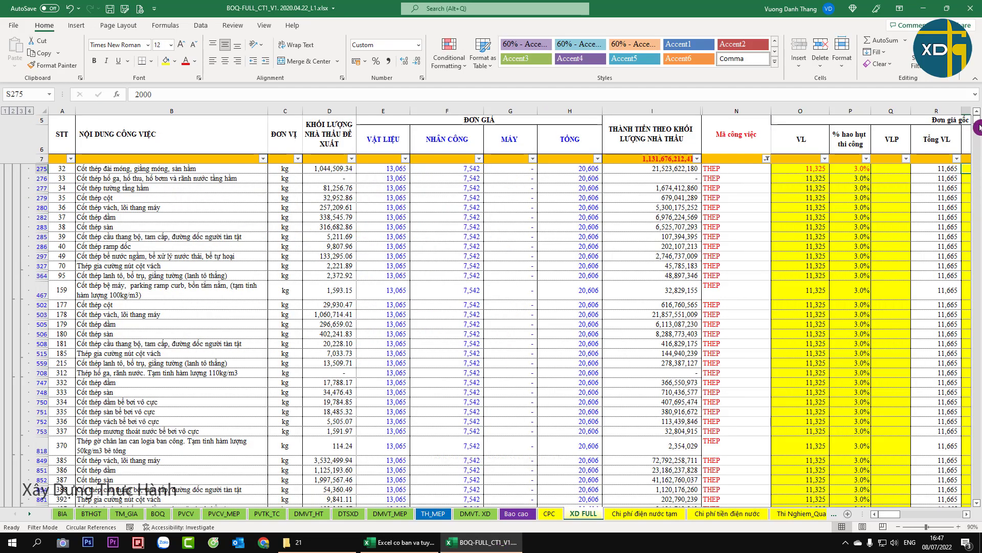
pyautogui.scroll(-10, 779, 154)
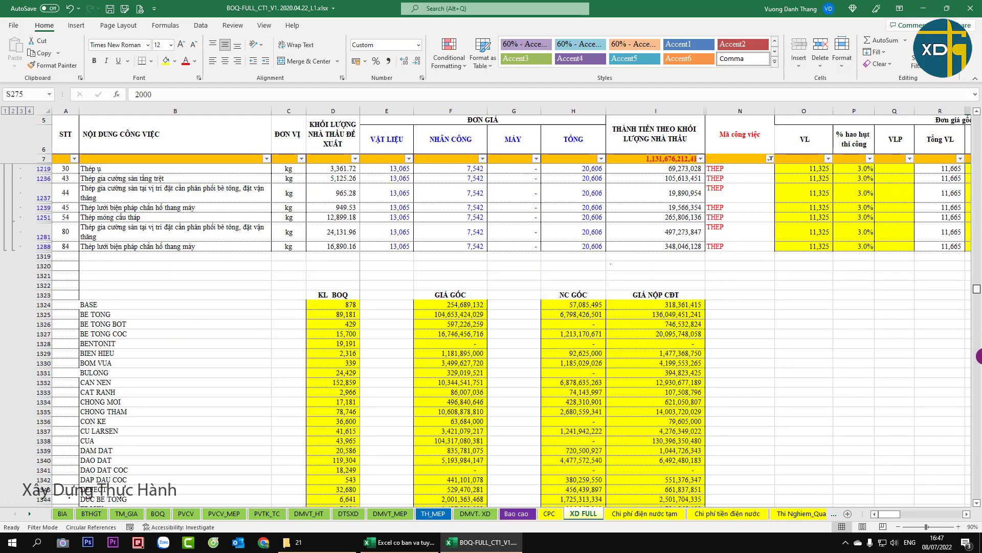
pyautogui.scroll(-10, 778, 154)
pyautogui.scroll(20, 778, 154)
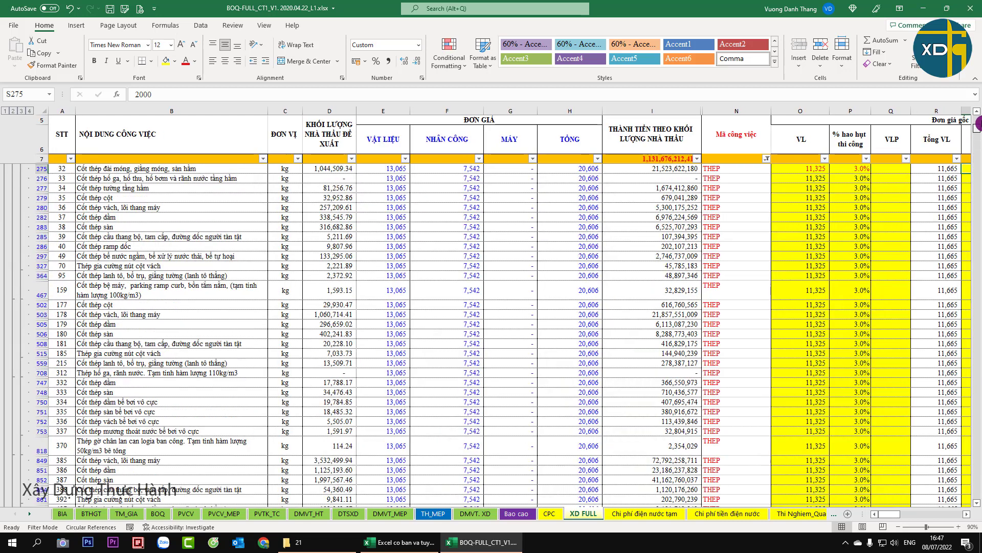
# Clear the Mã công việc filter in column N so all BOQ rows show.
pyautogui.click(766, 159)
pyautogui.click(854, 373)
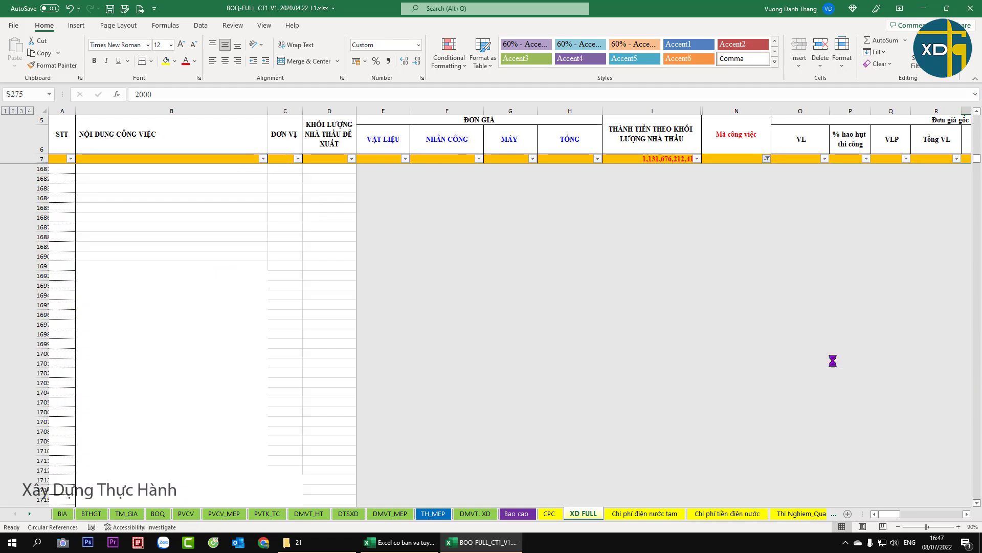
pyautogui.scroll(1, 978, 153)
pyautogui.moveTo(978, 153)
pyautogui.mouseDown()
pyautogui.moveTo(978, 357)
pyautogui.moveTo(977, 118)
pyautogui.mouseUp()
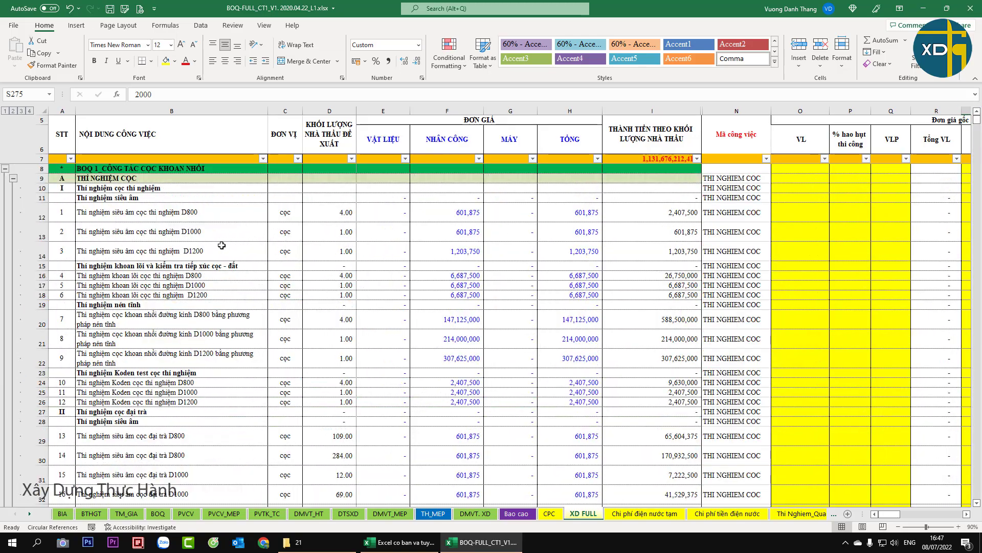
pyautogui.scroll(-10, 162, 351)
pyautogui.scroll(-8, 162, 351)
pyautogui.scroll(12, 802, 422)
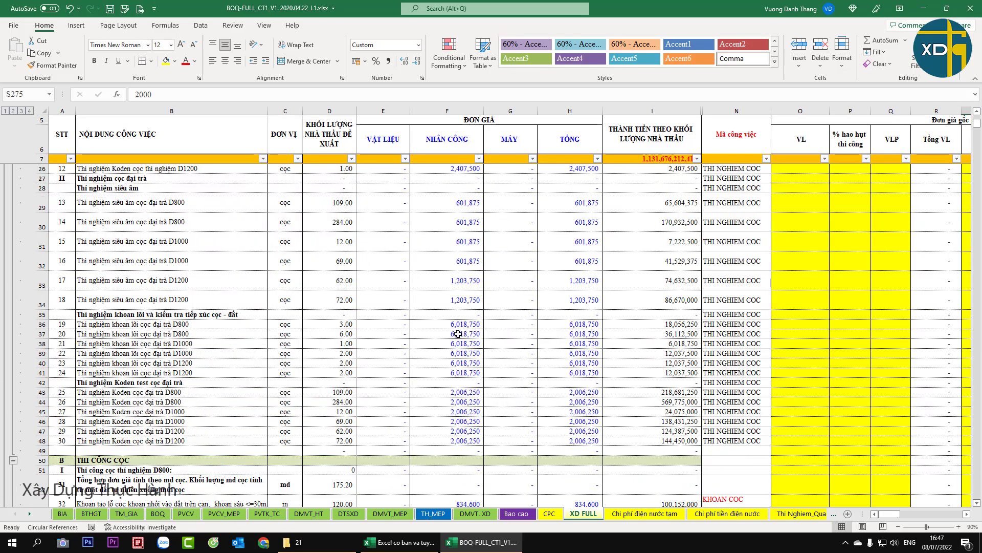
pyautogui.scroll(8, 802, 422)
pyautogui.moveTo(885, 514)
pyautogui.mouseDown()
pyautogui.moveTo(947, 515)
pyautogui.moveTo(889, 516)
pyautogui.mouseUp()
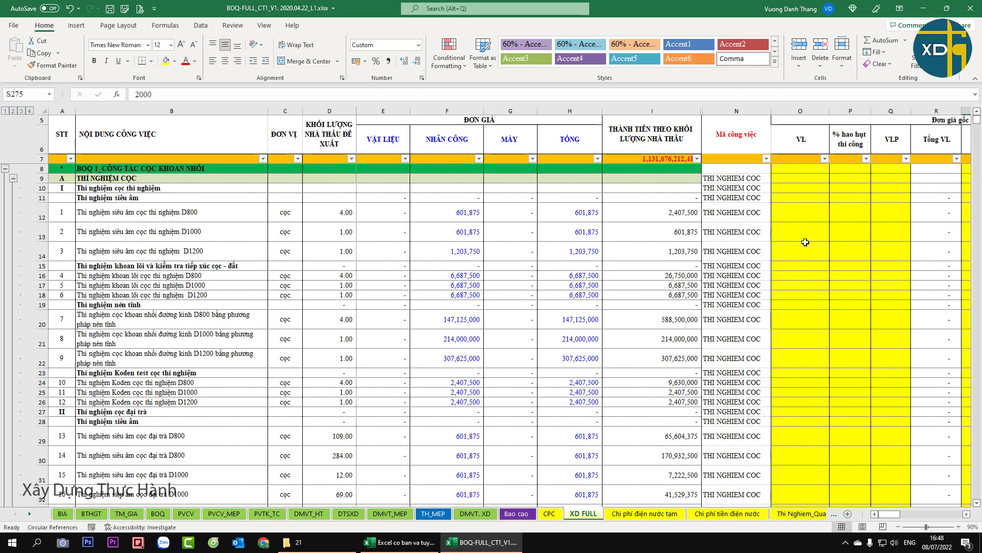
# Untick every work code in the Mã công việc filter list.
pyautogui.click(766, 159)
pyautogui.click(793, 279)
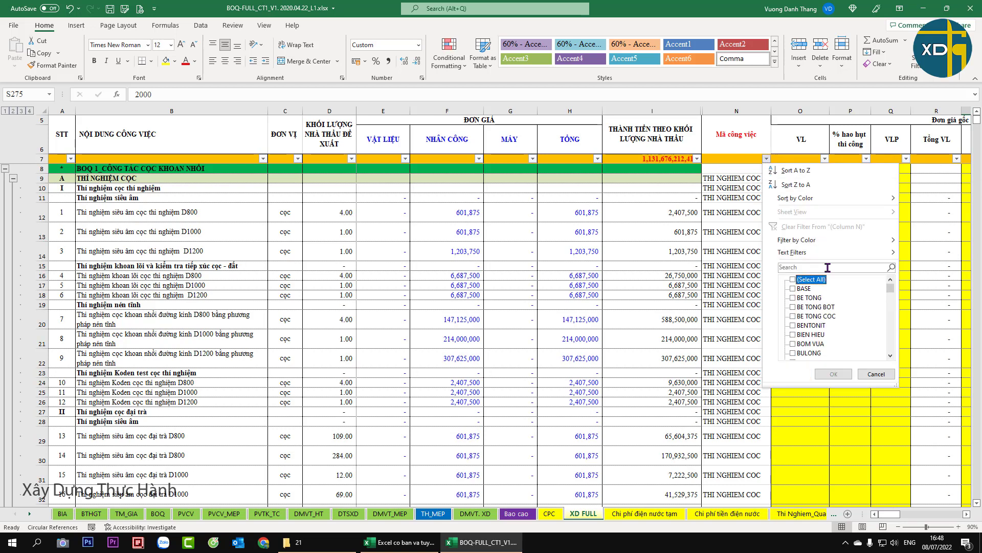
pyautogui.scroll(-3, 839, 318)
pyautogui.scroll(-3, 839, 320)
pyautogui.scroll(-3, 839, 321)
pyautogui.scroll(-3, 839, 320)
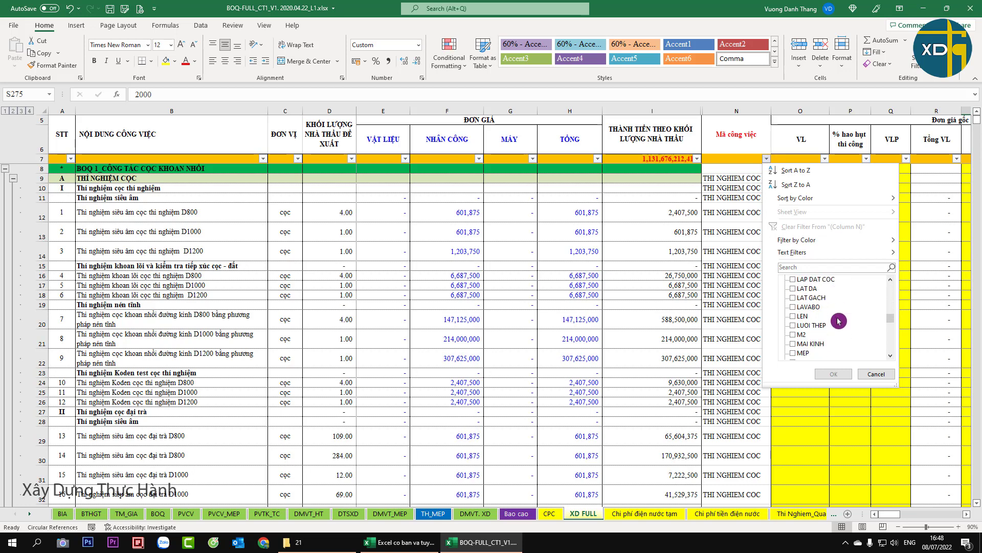
pyautogui.scroll(-3, 839, 321)
pyautogui.scroll(-3, 839, 320)
pyautogui.scroll(-3, 839, 321)
pyautogui.scroll(-3, 839, 323)
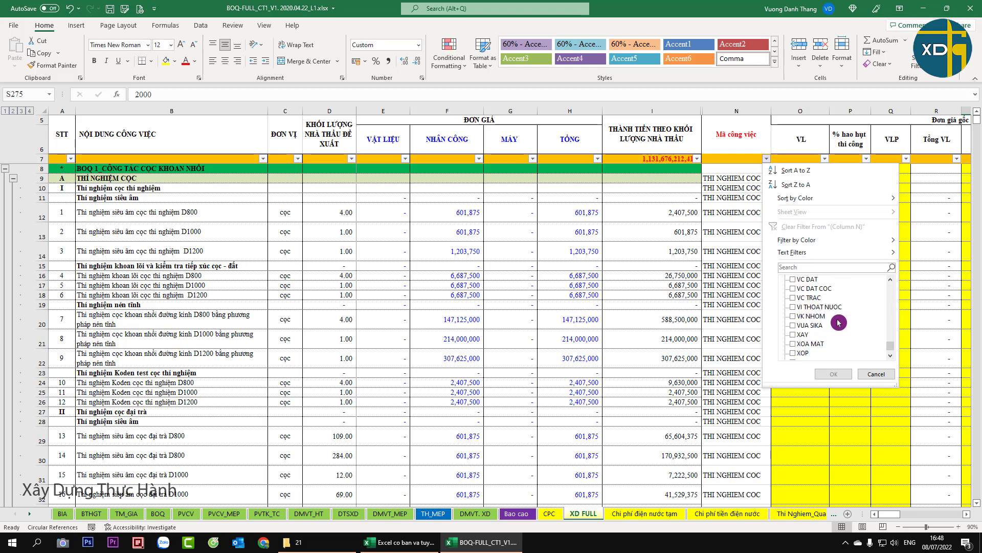
pyautogui.scroll(-1, 839, 322)
# Tick only THEP and apply, leaving 43 of 1311 steel rows.
pyautogui.scroll(2, 839, 322)
pyautogui.scroll(3, 839, 323)
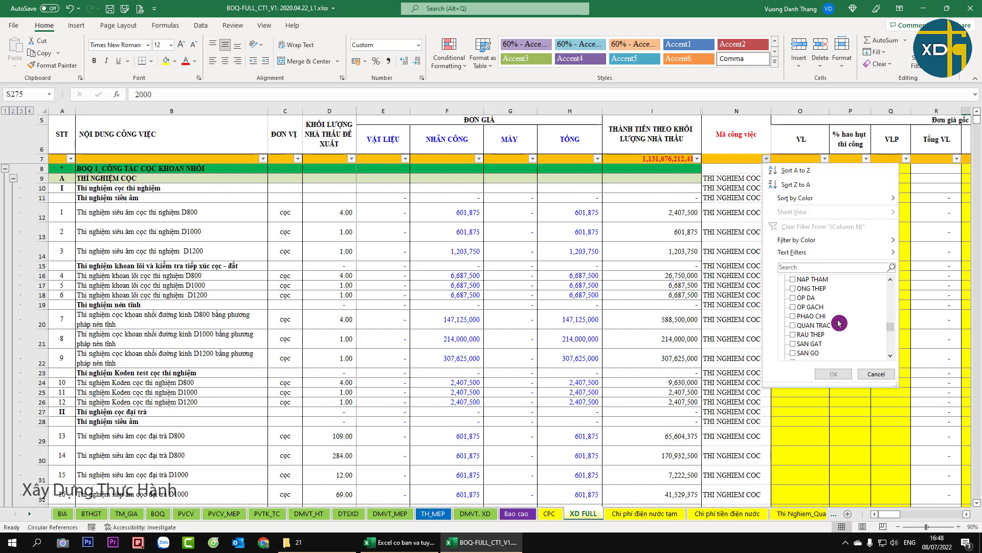
pyautogui.scroll(3, 839, 322)
pyautogui.scroll(3, 839, 323)
pyautogui.click(793, 315)
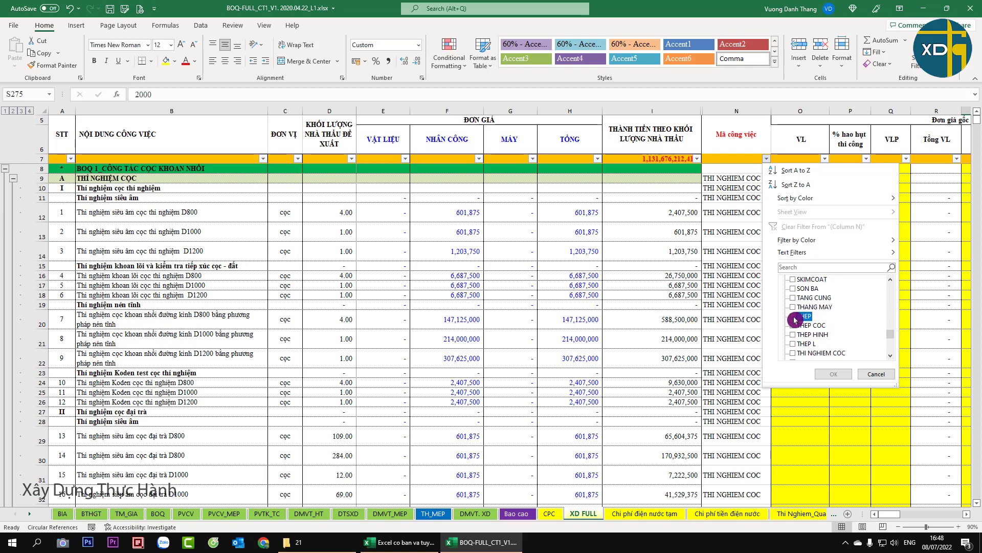
pyautogui.click(840, 374)
pyautogui.click(742, 237)
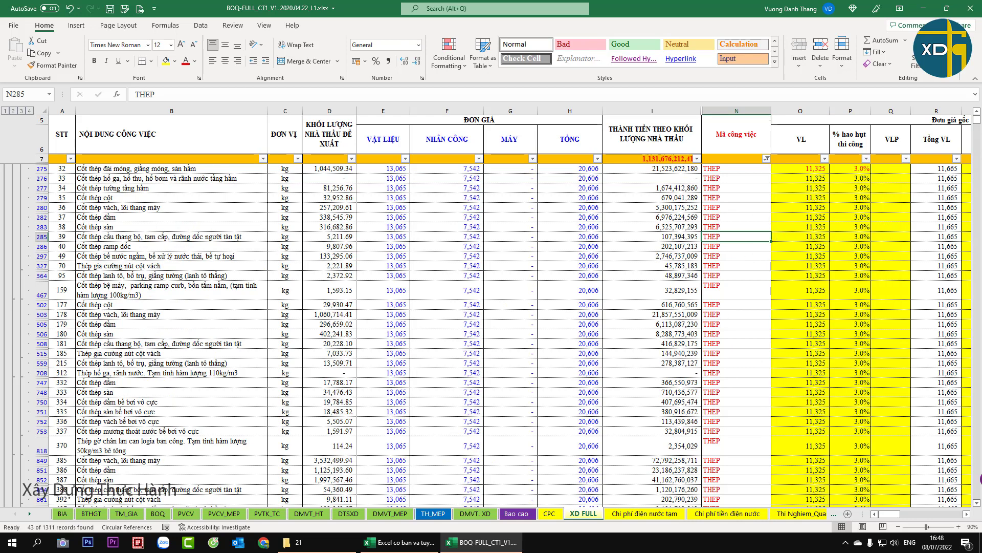
# Set O276's VL formula to =+$O$275 with a locked absolute reference.
pyautogui.hscroll(1, 660, 162)
pyautogui.hscroll(2, 660, 161)
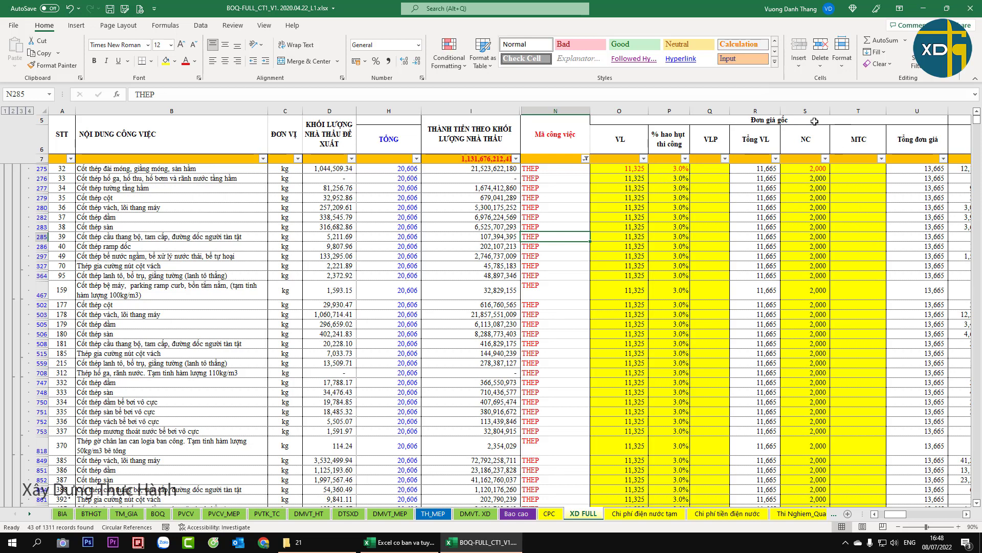
pyautogui.click(629, 168)
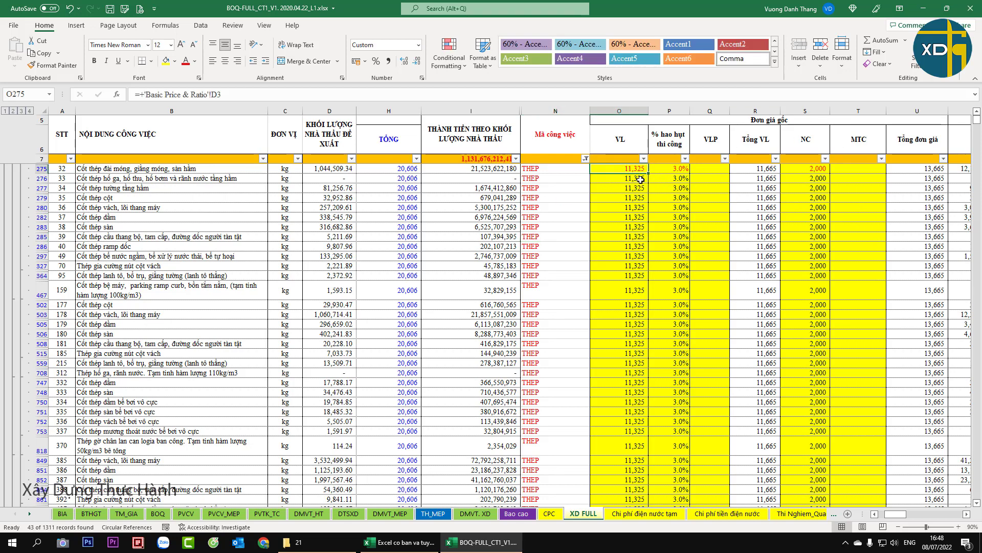
pyautogui.click(635, 177)
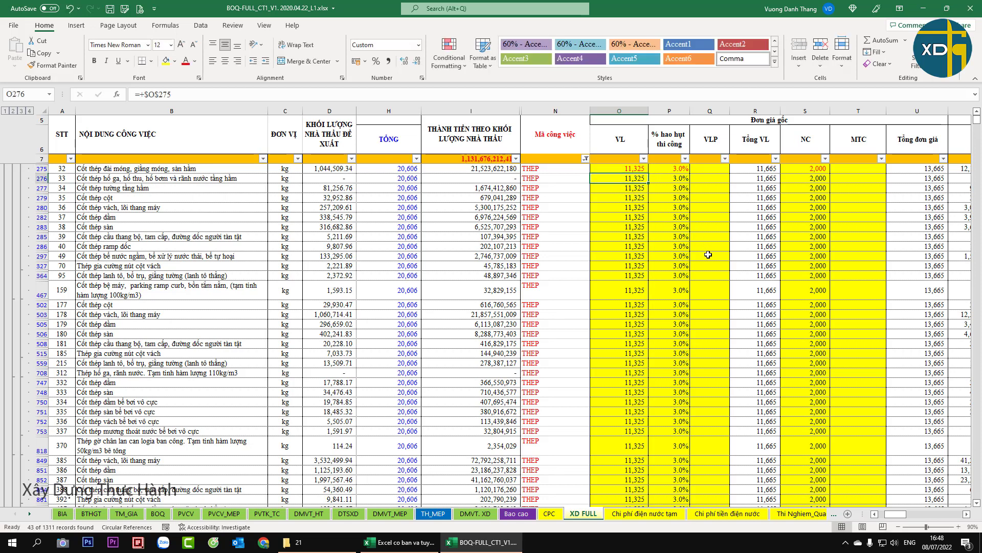
pyautogui.press('F2')
pyautogui.press('F4')
pyautogui.press('F4')
pyautogui.press('F4')
pyautogui.press('Return')
pyautogui.press('Up')
pyautogui.moveTo(217, 94); pyautogui.dragTo(31, 82)
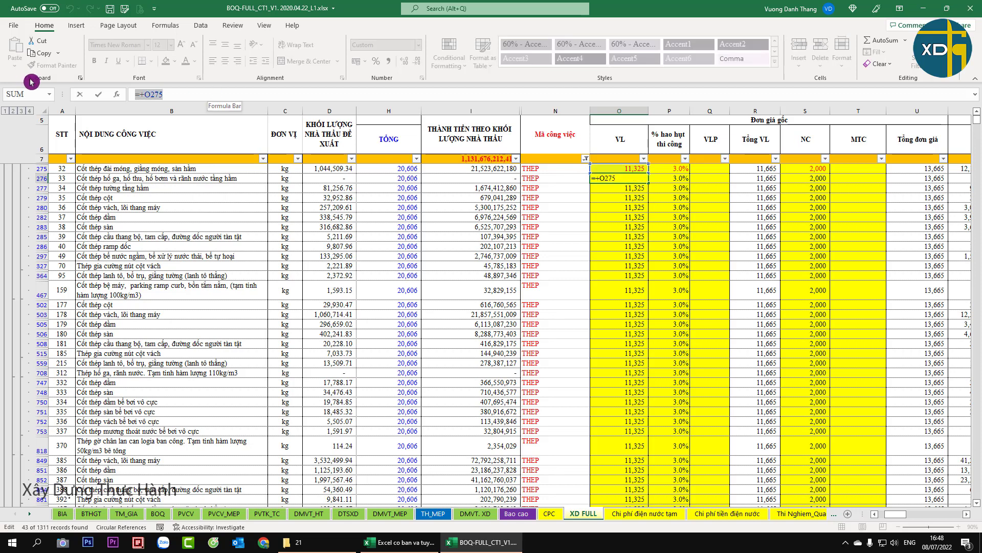
pyautogui.press('F4')
pyautogui.hotkey('ctrl', 'Return')
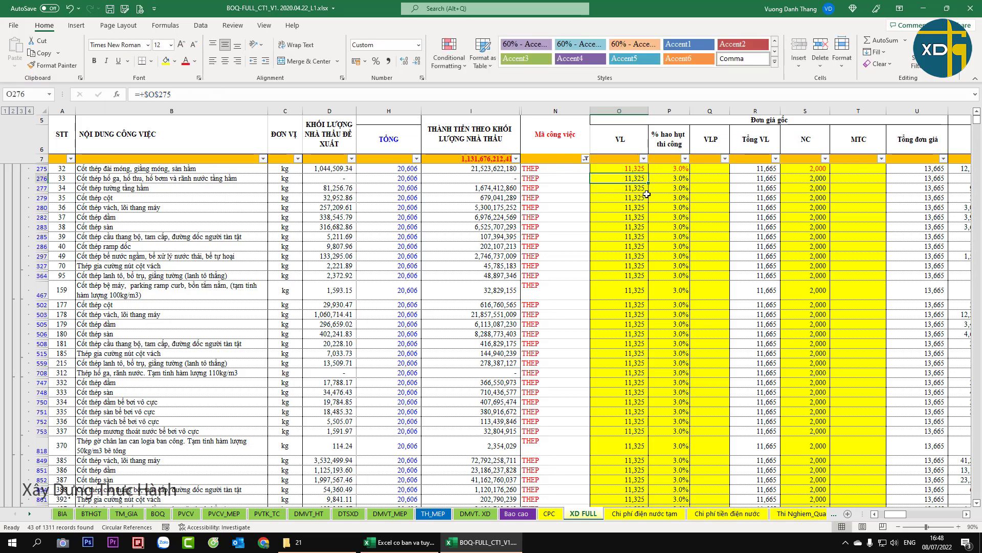
# Fill =+$O$275 down to O750, then paste it into O751:O1288.
pyautogui.moveTo(648, 185); pyautogui.dragTo(660, 392)
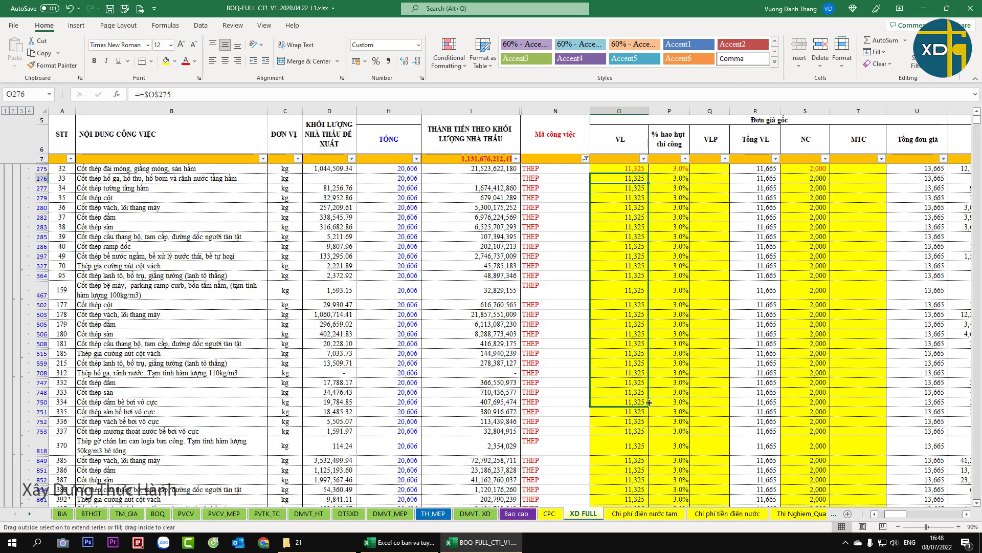
pyautogui.scroll(-2, 660, 392)
pyautogui.click(646, 354)
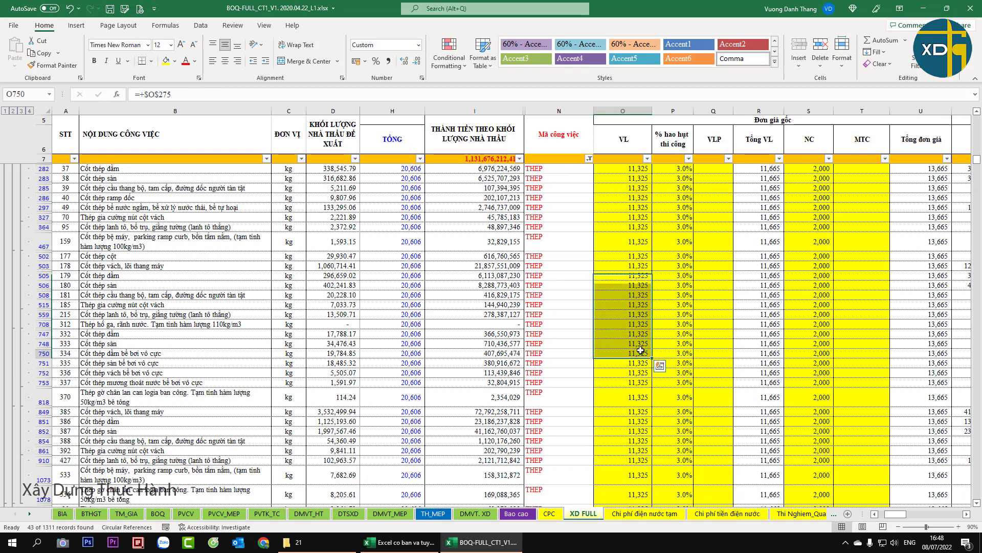
pyautogui.hotkey('ctrl', 'c')
pyautogui.click(649, 363)
pyautogui.scroll(-5, 649, 363)
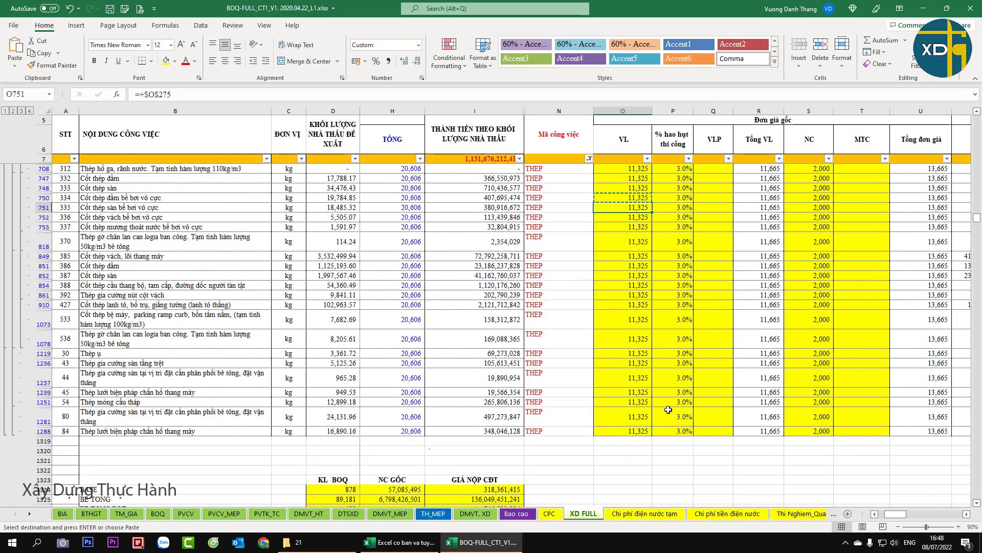
pyautogui.scroll(-3, 649, 363)
pyautogui.keyDown('shift'); pyautogui.click(648, 346); pyautogui.keyUp('shift')
pyautogui.hotkey('ctrl', 'v')
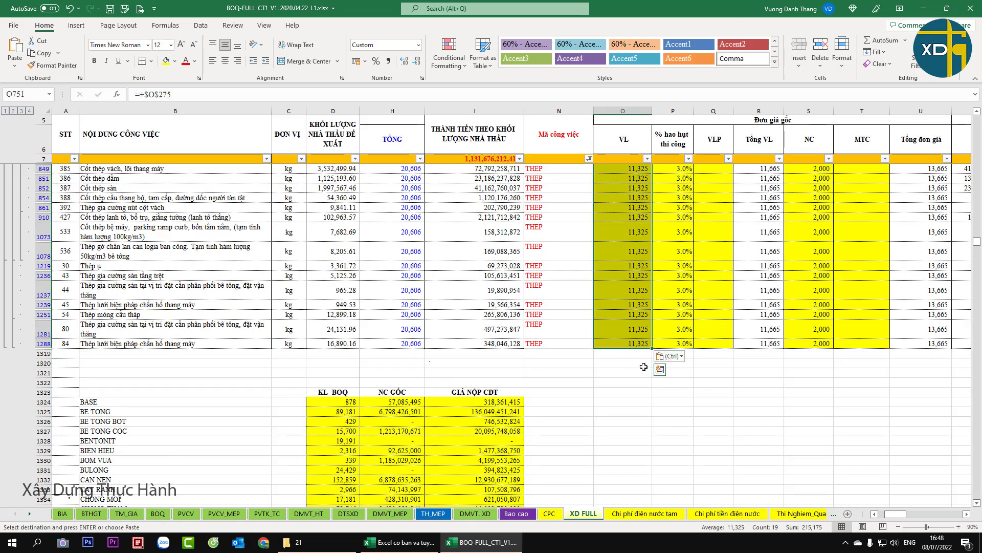
# Verify the filled formula in O285 and the 3.0% waste in P275.
pyautogui.scroll(5, 626, 340)
pyautogui.scroll(5, 624, 341)
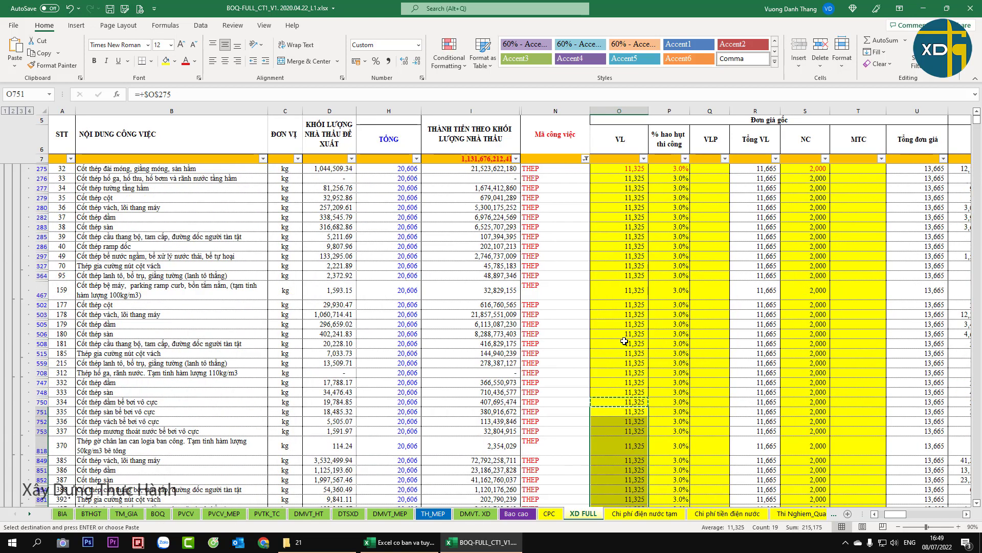
pyautogui.click(626, 242)
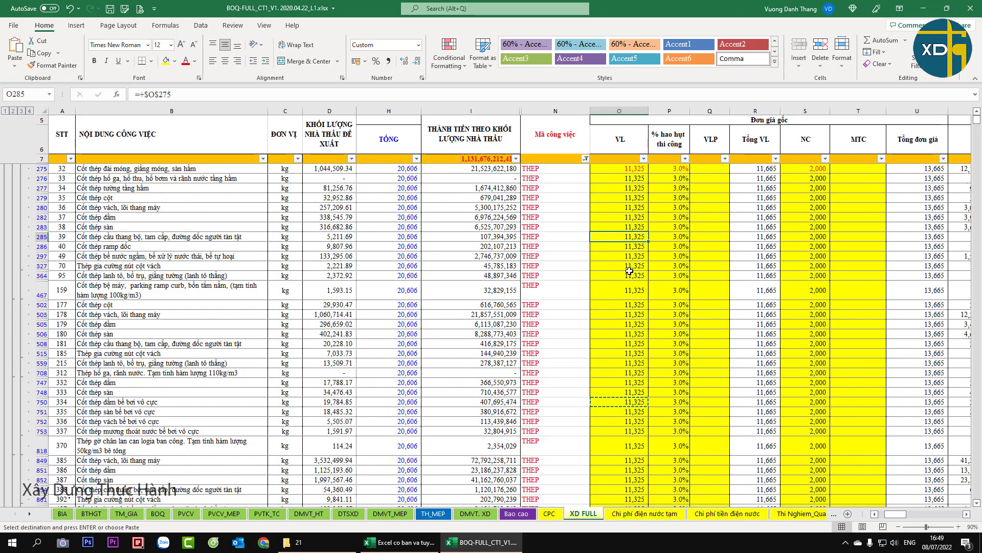
pyautogui.click(683, 169)
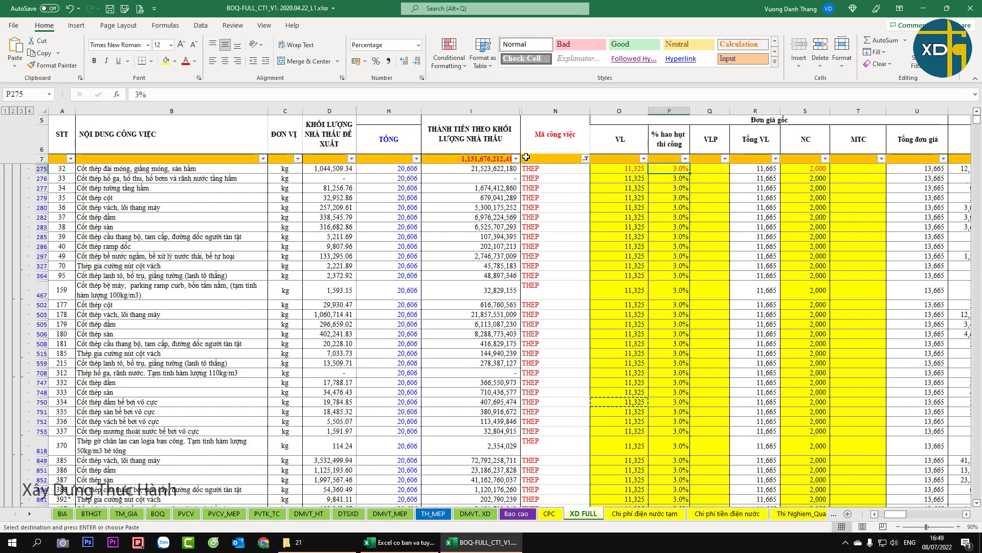
# Select all work codes in the Mã công việc filter to clear THEP.
pyautogui.click(585, 158)
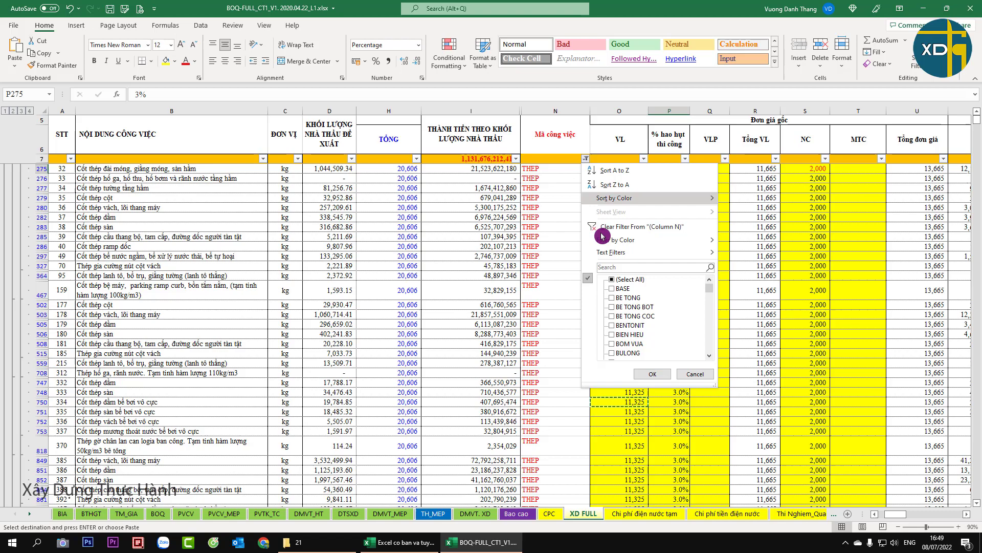
pyautogui.click(610, 279)
pyautogui.click(653, 373)
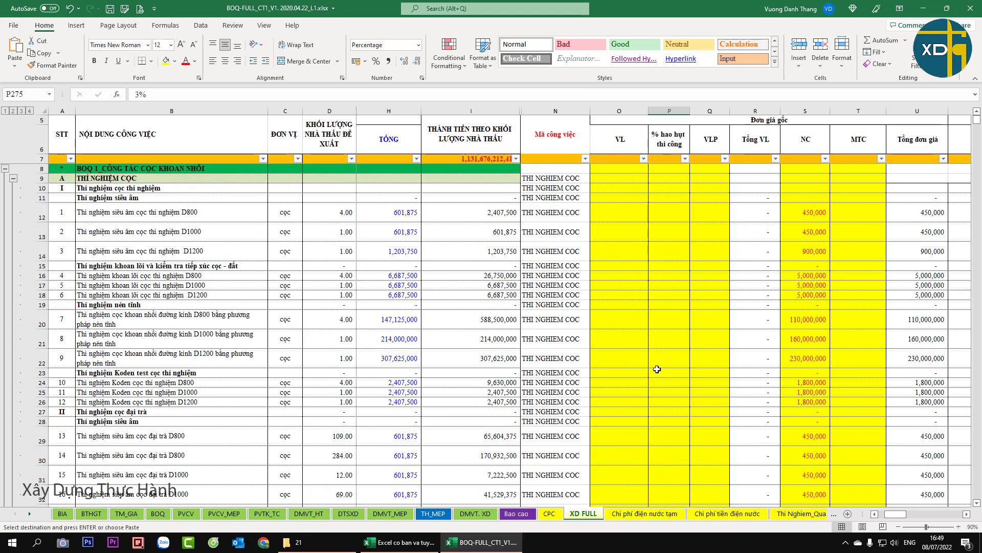
pyautogui.click(640, 322)
pyautogui.click(978, 139)
pyautogui.moveTo(978, 139); pyautogui.dragTo(978, 175)
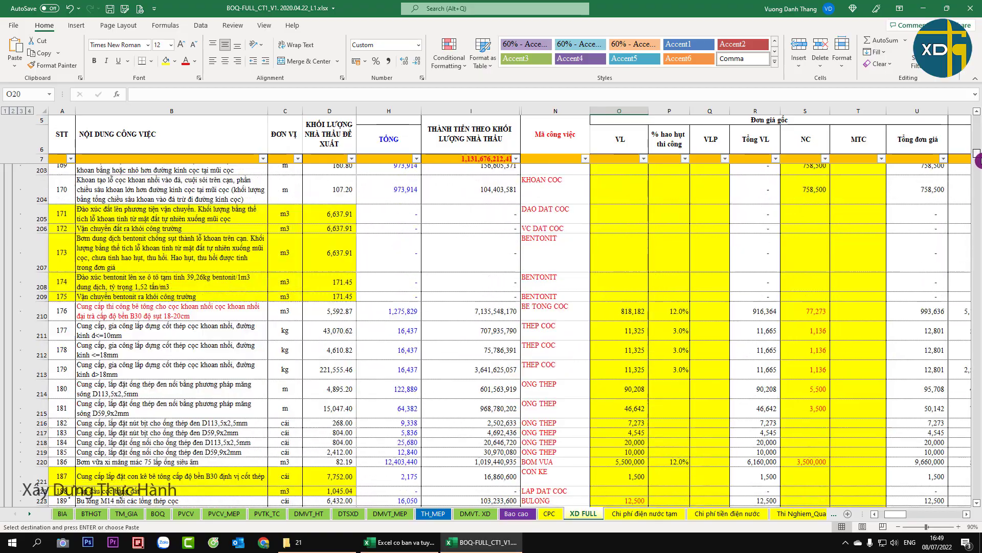
# Inspect the BE TONG code and VL formula in row 293, then return to the tips workbook.
pyautogui.scroll(3, 553, 276)
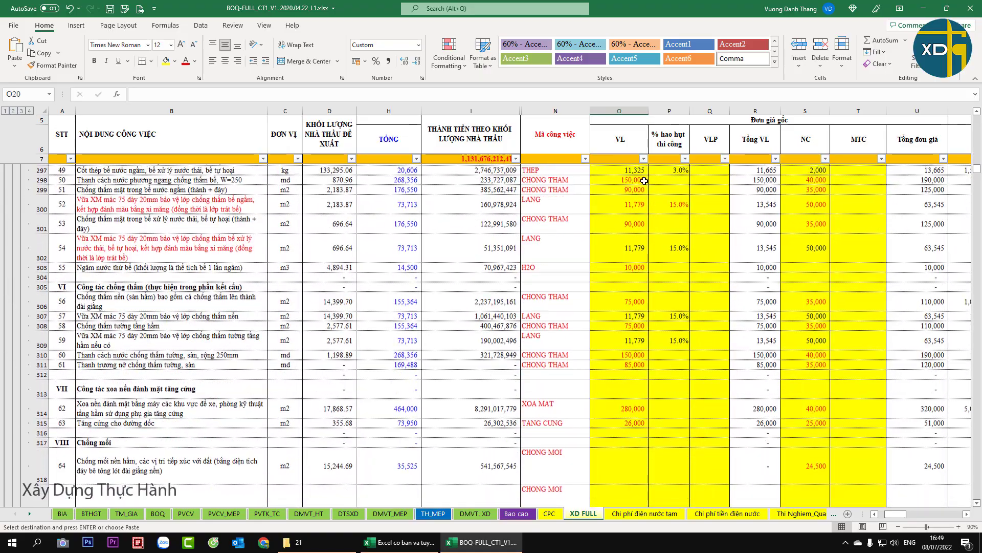
pyautogui.click(550, 275)
pyautogui.click(552, 262)
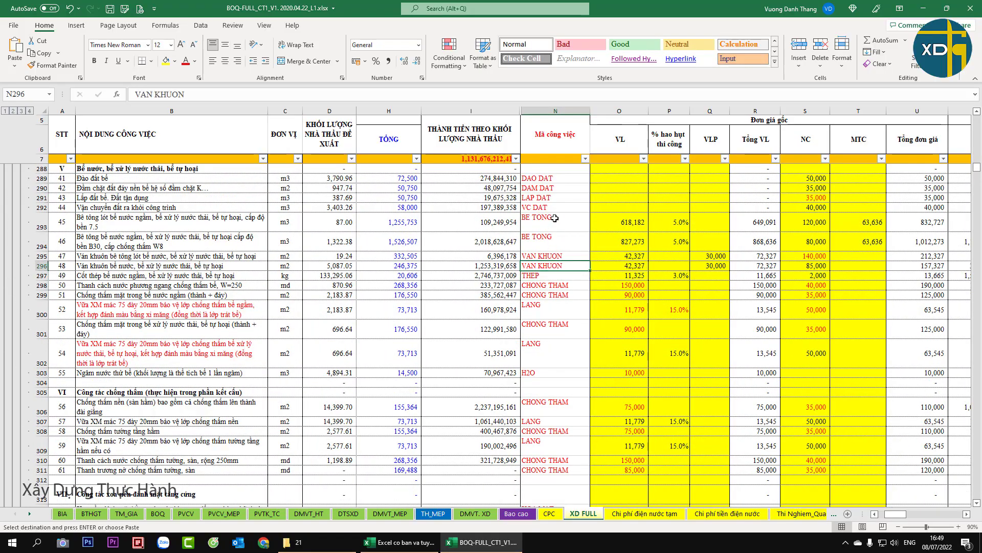
pyautogui.click(554, 217)
pyautogui.scroll(-5, 569, 354)
pyautogui.scroll(5, 570, 354)
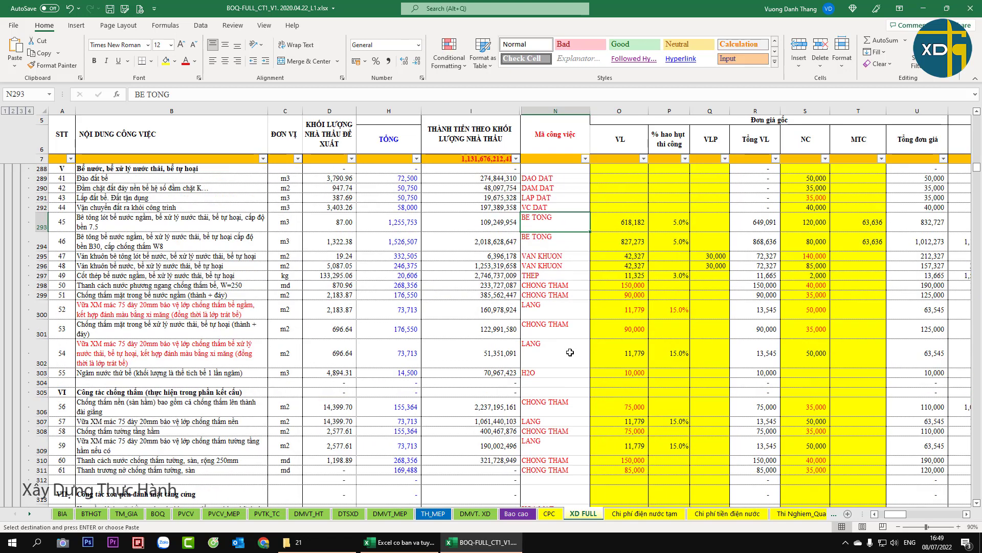
pyautogui.click(635, 222)
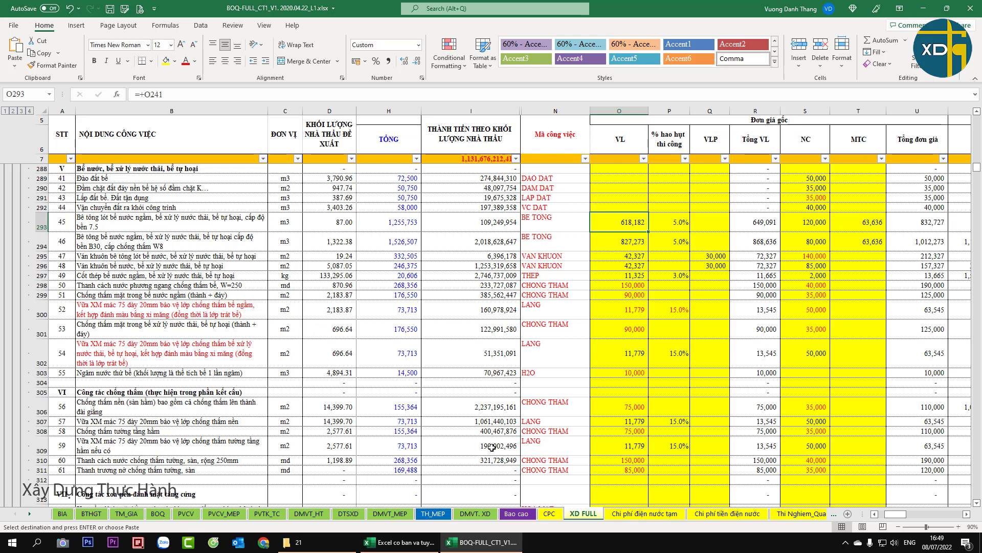
pyautogui.click(402, 545)
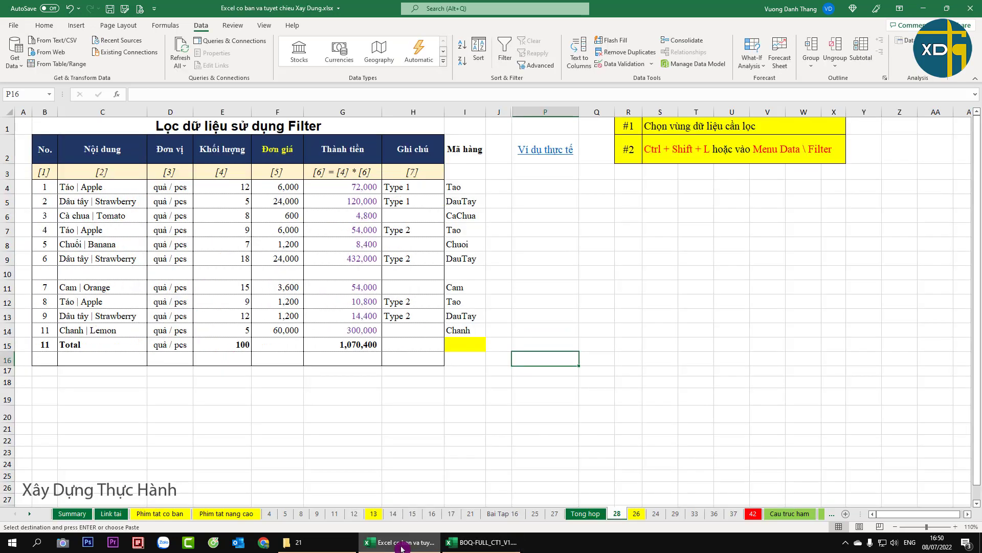